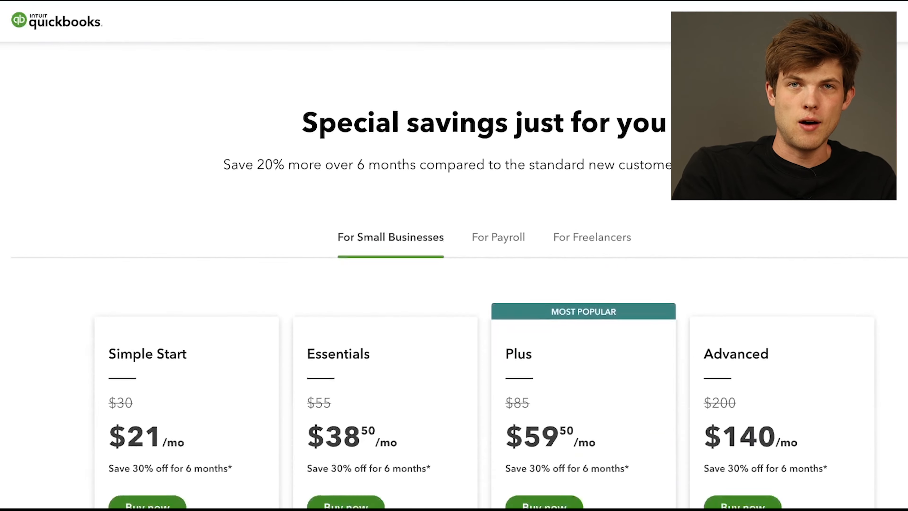
Review the offer page's plan prices and its sections on organization, bank account connections, invoicing and automatic mileage tracking.
{"action": "scroll", "coordinate": [455, 279], "scroll_direction": "down", "scroll_amount": 5}
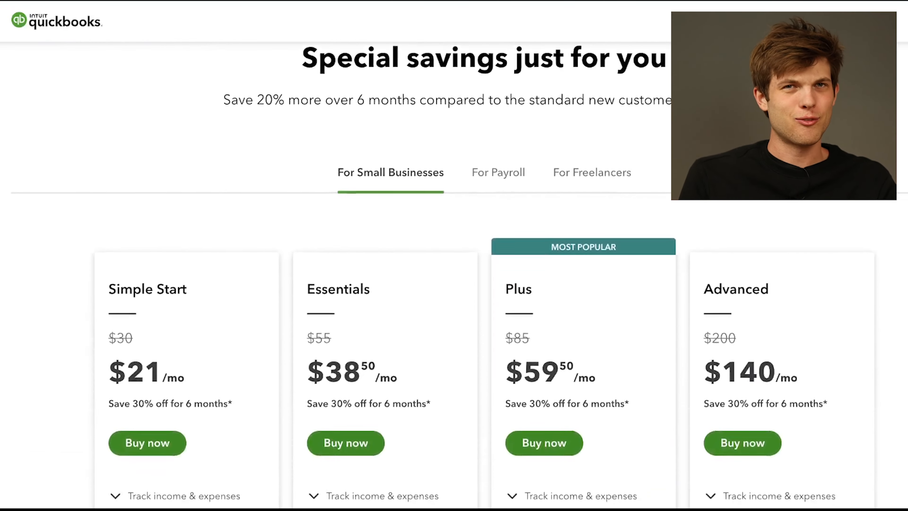
{"action": "scroll", "coordinate": [454, 276], "scroll_direction": "down", "scroll_amount": 20}
{"action": "scroll", "coordinate": [454, 275], "scroll_direction": "down", "scroll_amount": 10}
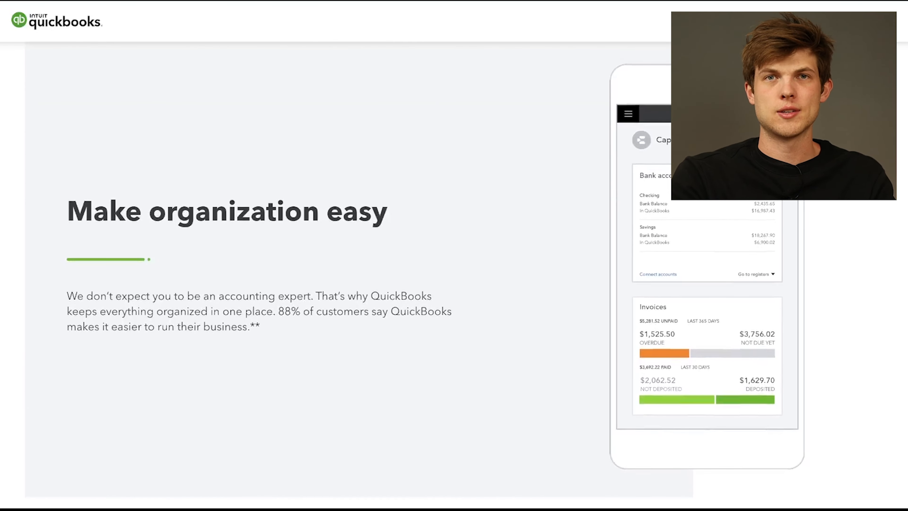
{"action": "scroll", "coordinate": [454, 275], "scroll_direction": "down", "scroll_amount": 11}
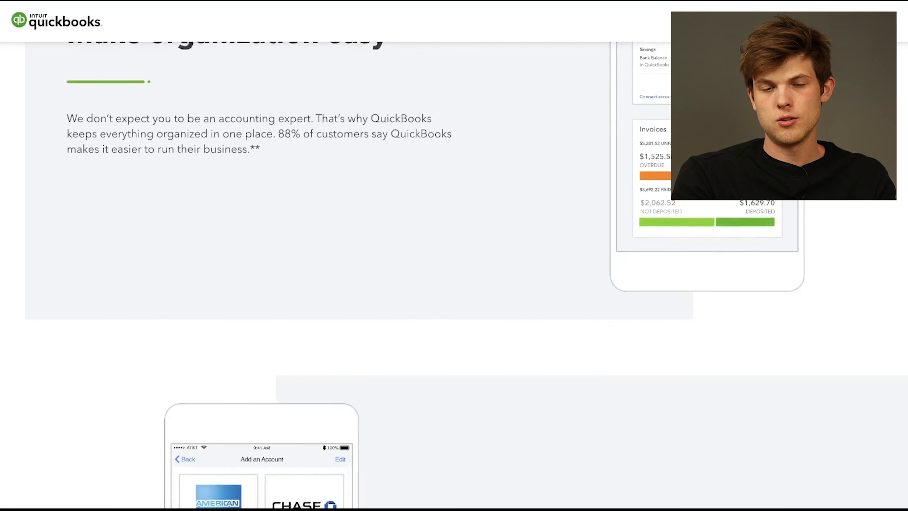
{"action": "scroll", "coordinate": [454, 276], "scroll_direction": "down", "scroll_amount": 2}
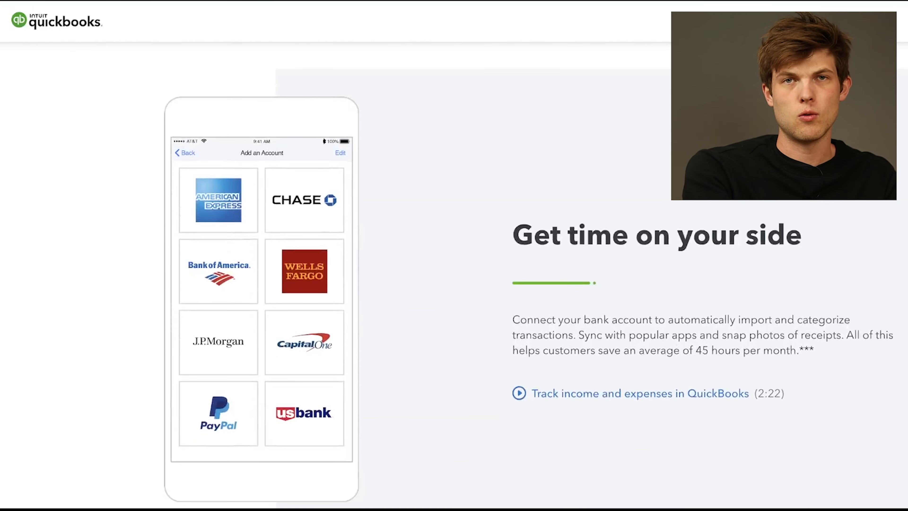
{"action": "scroll", "coordinate": [454, 275], "scroll_direction": "down", "scroll_amount": 2}
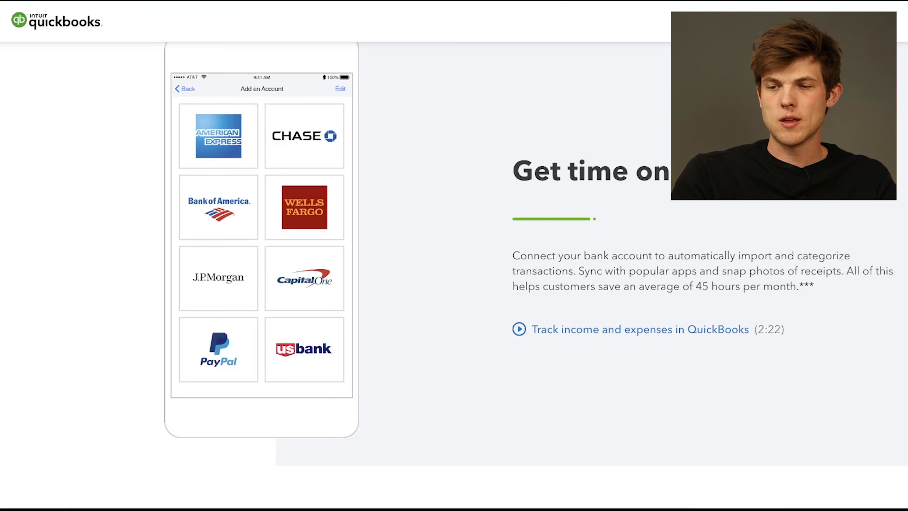
{"action": "scroll", "coordinate": [454, 275], "scroll_direction": "down", "scroll_amount": 10}
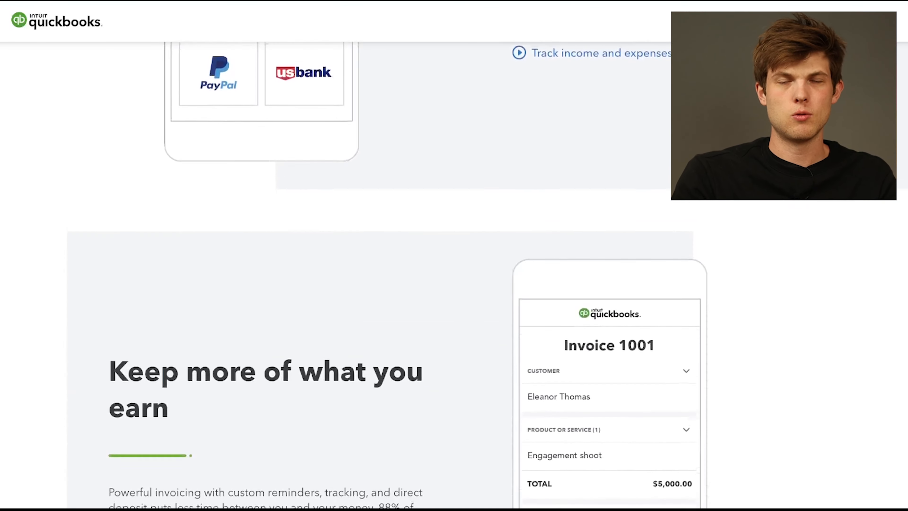
{"action": "scroll", "coordinate": [454, 276], "scroll_direction": "down", "scroll_amount": 1}
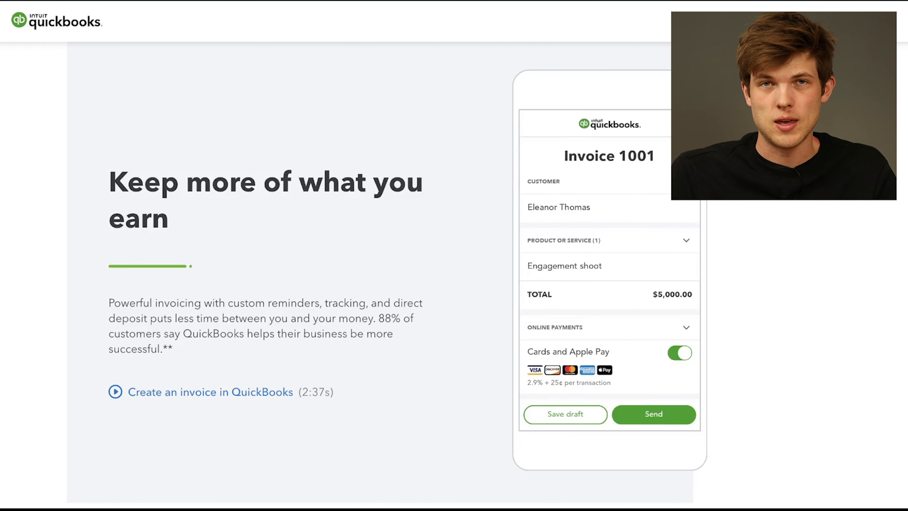
{"action": "scroll", "coordinate": [454, 276], "scroll_direction": "down", "scroll_amount": 10}
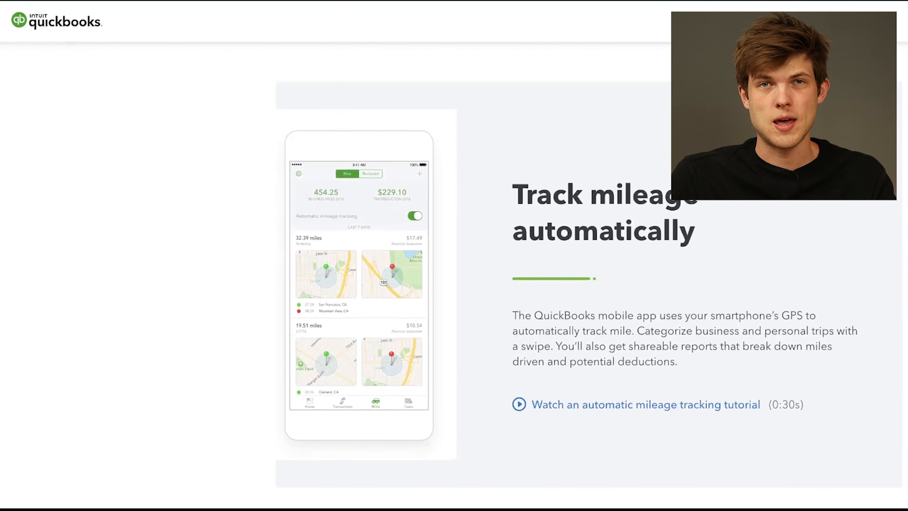
{"action": "scroll", "coordinate": [454, 276], "scroll_direction": "down", "scroll_amount": 1}
{"action": "scroll", "coordinate": [454, 275], "scroll_direction": "up", "scroll_amount": 1}
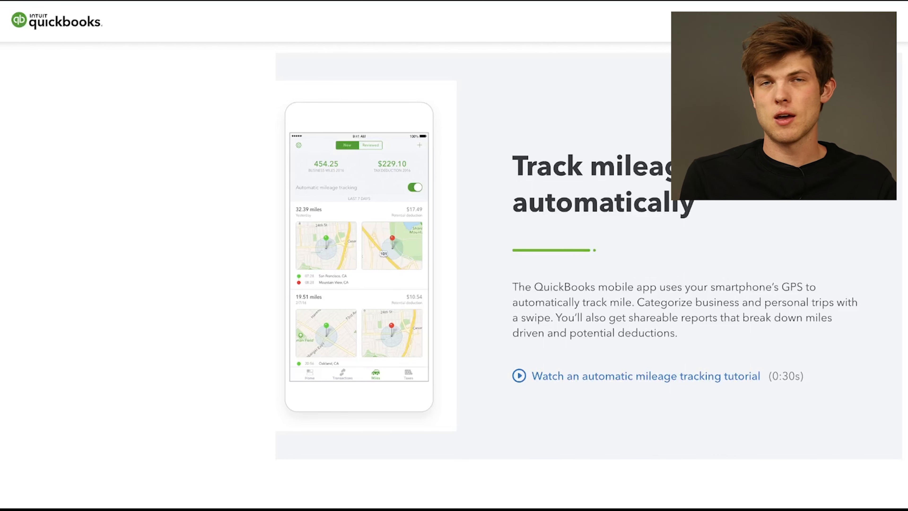
{"action": "scroll", "coordinate": [454, 276], "scroll_direction": "down", "scroll_amount": 10}
{"action": "scroll", "coordinate": [454, 275], "scroll_direction": "down", "scroll_amount": 6}
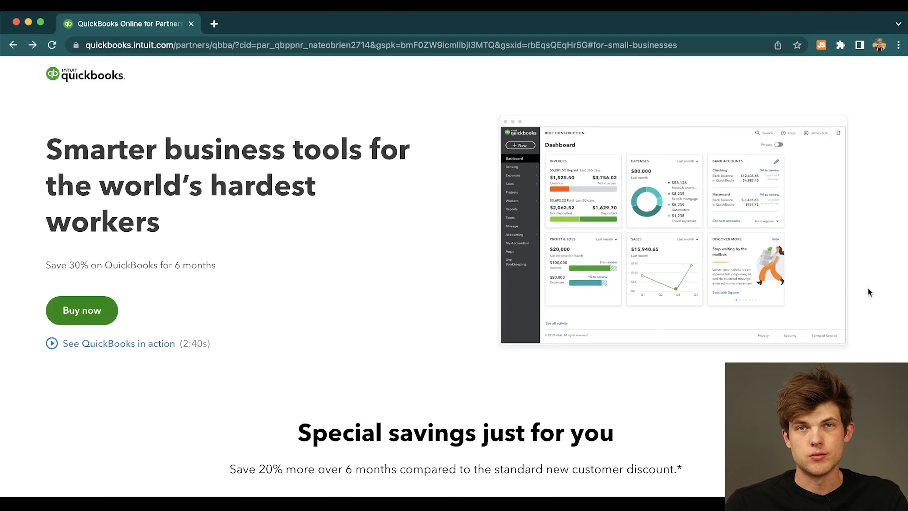
Compare the prices and included features of the Simple Start, Essentials, Plus and Advanced small business plans.
{"action": "scroll", "coordinate": [869, 290], "scroll_direction": "down", "scroll_amount": 7}
{"action": "scroll", "coordinate": [868, 289], "scroll_direction": "down", "scroll_amount": 5}
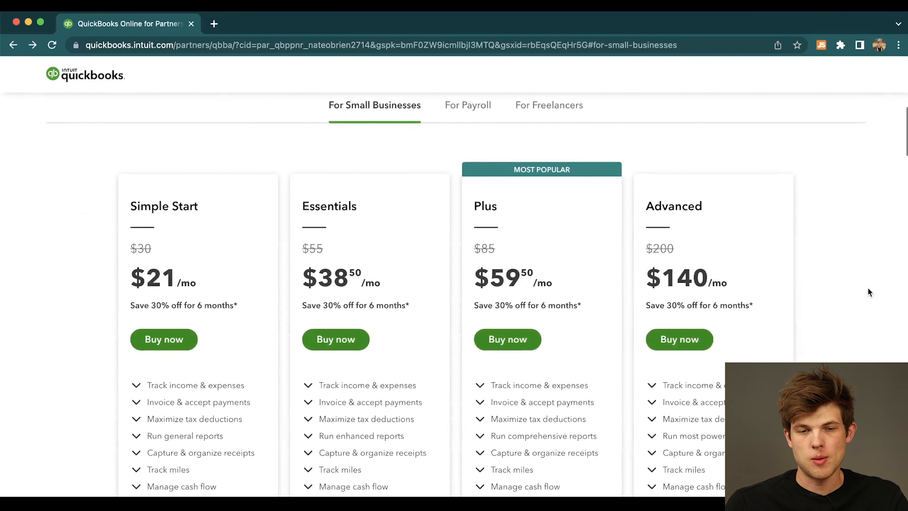
{"action": "scroll", "coordinate": [868, 289], "scroll_direction": "up", "scroll_amount": 2}
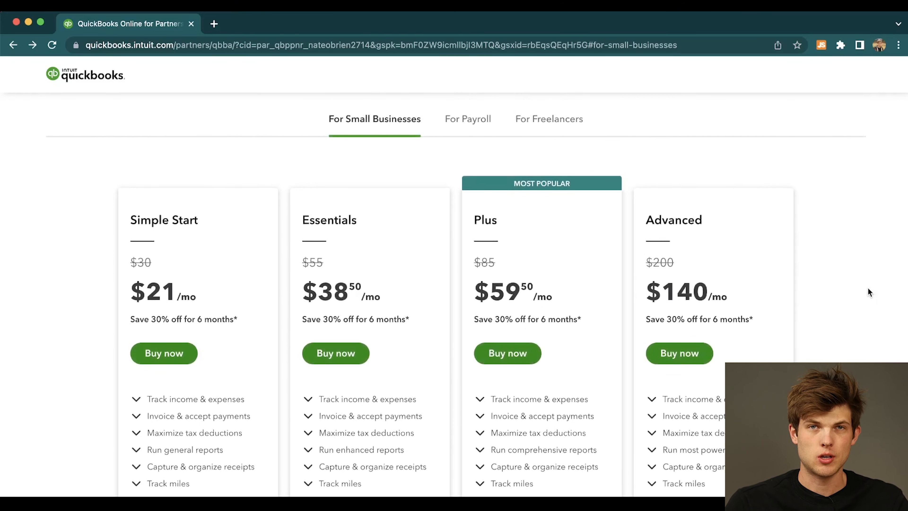
{"action": "scroll", "coordinate": [868, 288], "scroll_direction": "down", "scroll_amount": 1}
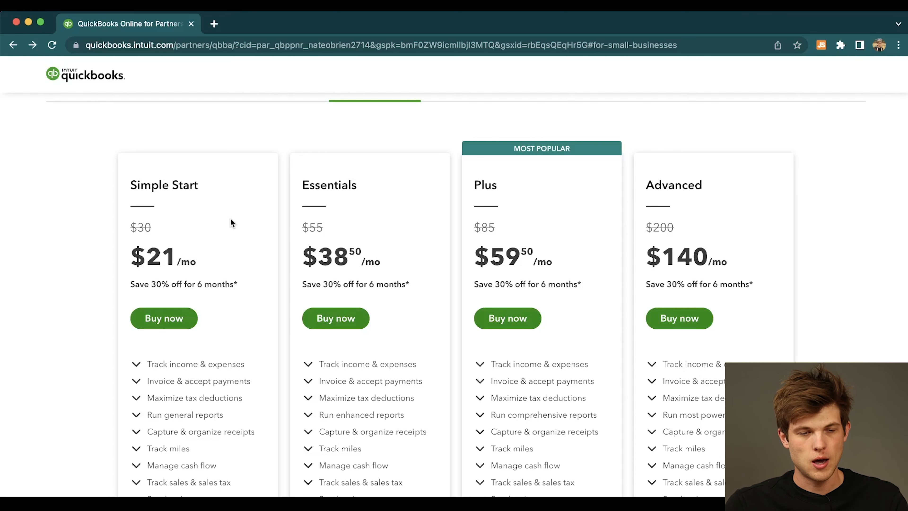
{"action": "scroll", "coordinate": [231, 219], "scroll_direction": "down", "scroll_amount": 3}
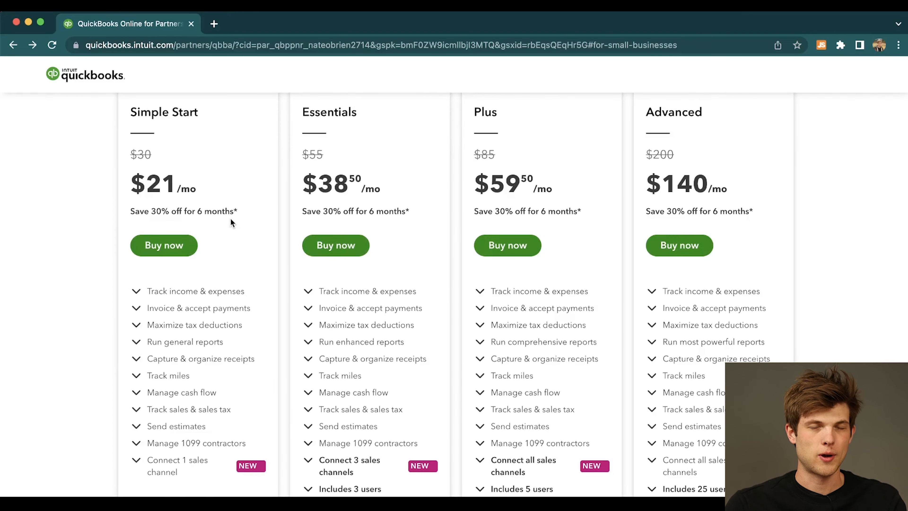
{"action": "scroll", "coordinate": [230, 220], "scroll_direction": "down", "scroll_amount": 1}
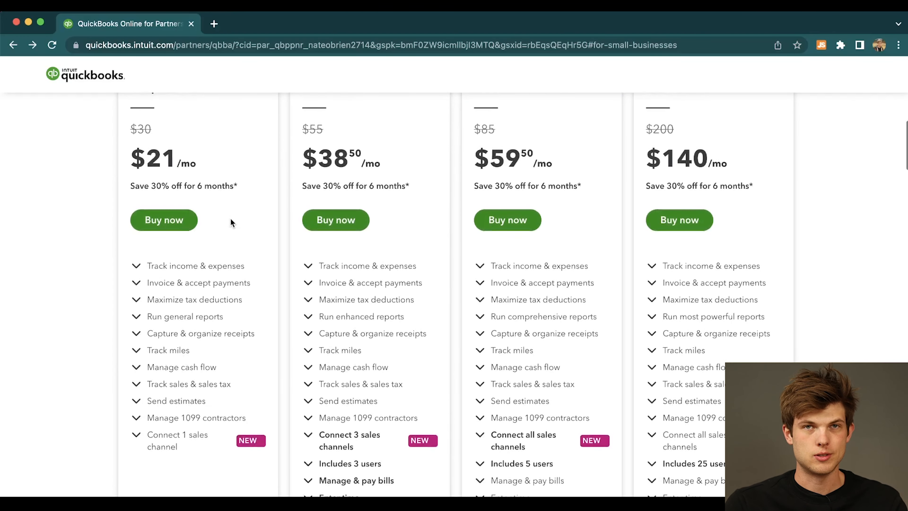
{"action": "scroll", "coordinate": [230, 220], "scroll_direction": "up", "scroll_amount": 2}
{"action": "scroll", "coordinate": [230, 220], "scroll_direction": "down", "scroll_amount": 2}
{"action": "scroll", "coordinate": [231, 222], "scroll_direction": "down", "scroll_amount": 4}
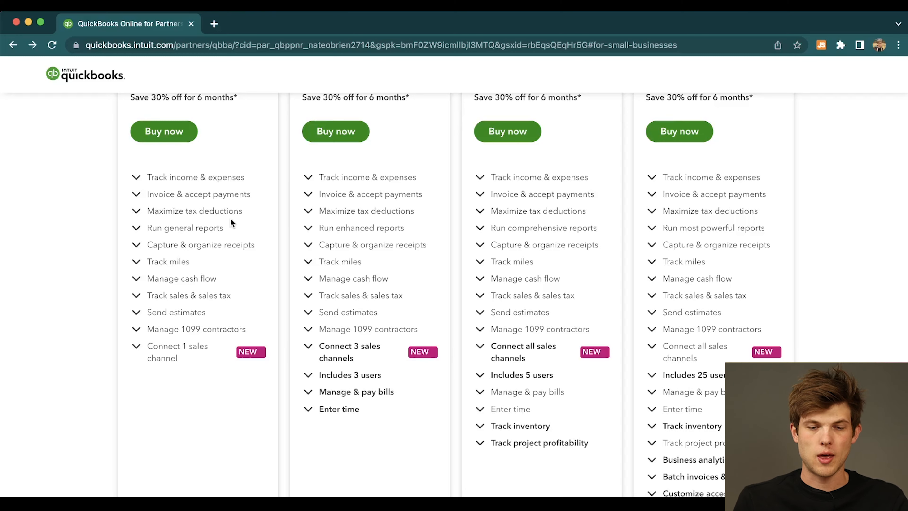
{"action": "scroll", "coordinate": [231, 219], "scroll_direction": "up", "scroll_amount": 3}
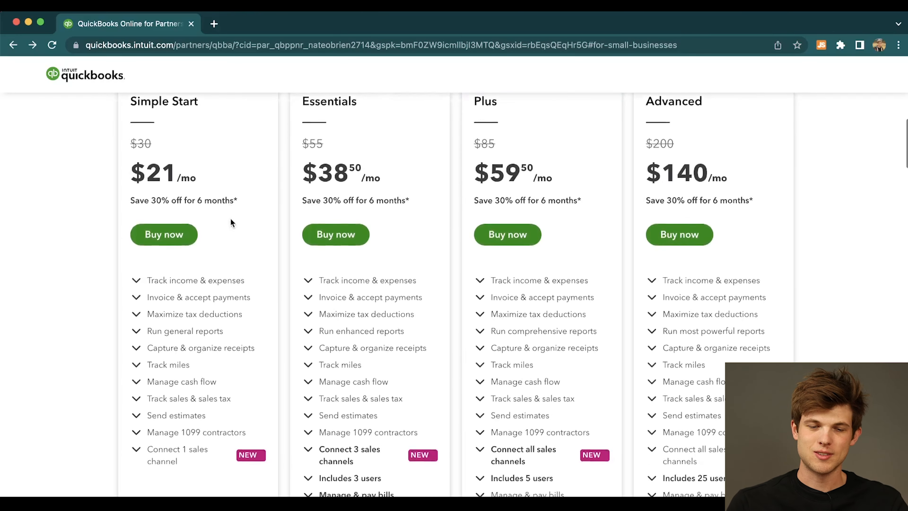
{"action": "scroll", "coordinate": [231, 222], "scroll_direction": "down", "scroll_amount": 4}
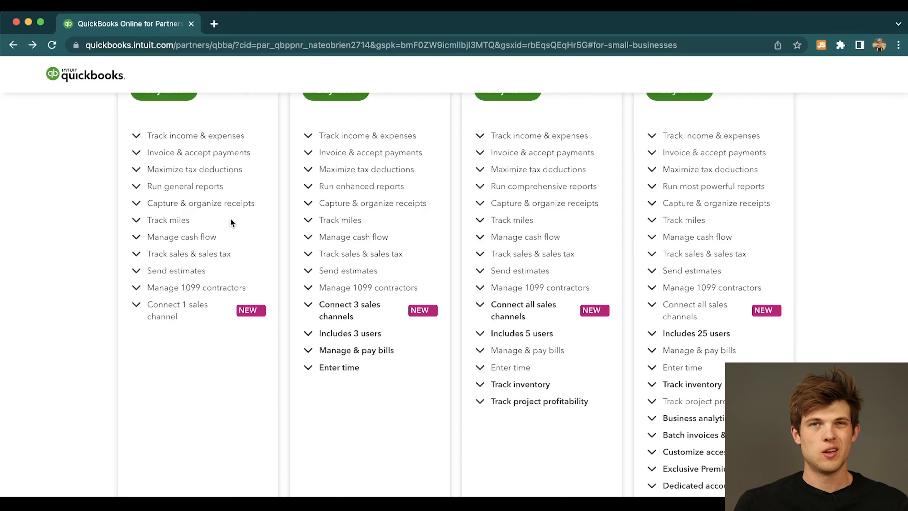
{"action": "scroll", "coordinate": [230, 219], "scroll_direction": "up", "scroll_amount": 3}
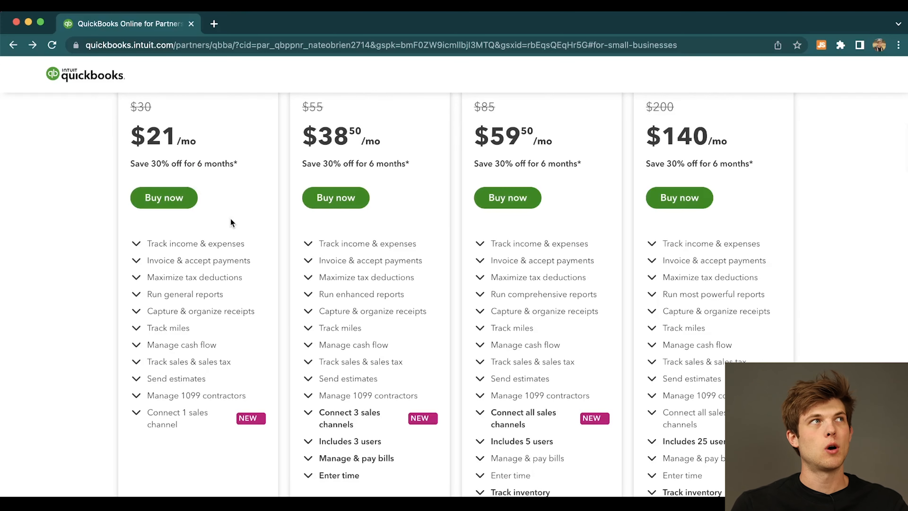
{"action": "scroll", "coordinate": [231, 219], "scroll_direction": "up", "scroll_amount": 1}
{"action": "scroll", "coordinate": [231, 221], "scroll_direction": "up", "scroll_amount": 1}
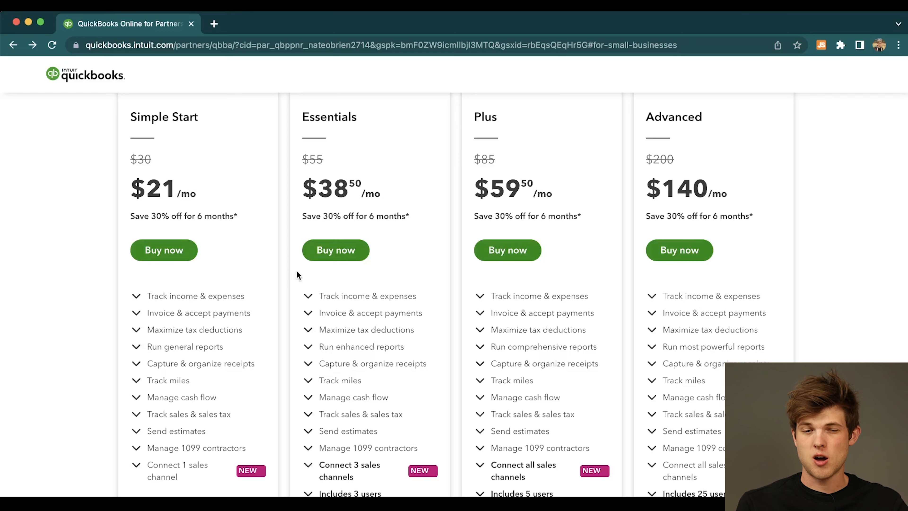
Read the details of the Essentials plan's "Connect 3 sales channels" feature, highlighting its description, and close them.
{"action": "scroll", "coordinate": [324, 356], "scroll_direction": "down", "scroll_amount": 1}
{"action": "scroll", "coordinate": [323, 356], "scroll_direction": "down", "scroll_amount": 3}
{"action": "scroll", "coordinate": [324, 355], "scroll_direction": "up", "scroll_amount": 5}
{"action": "scroll", "coordinate": [324, 359], "scroll_direction": "down", "scroll_amount": 7}
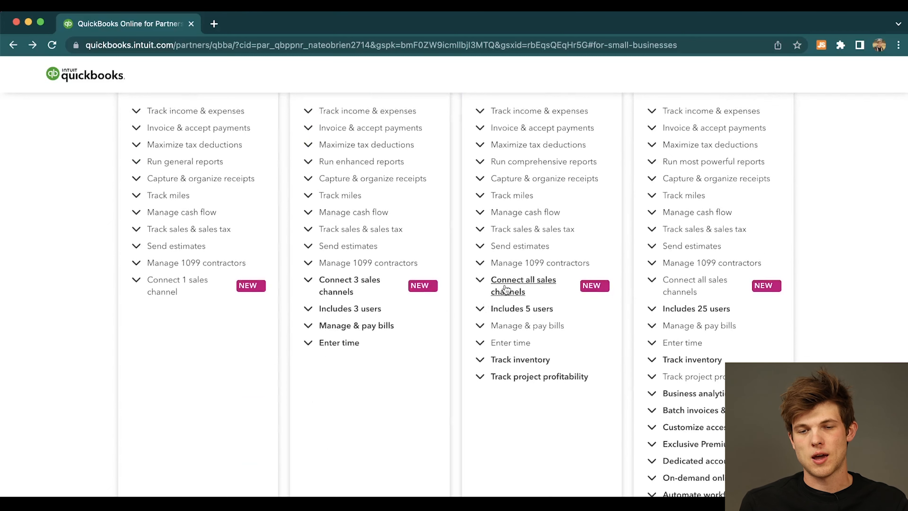
{"action": "left_click", "coordinate": [349, 281]}
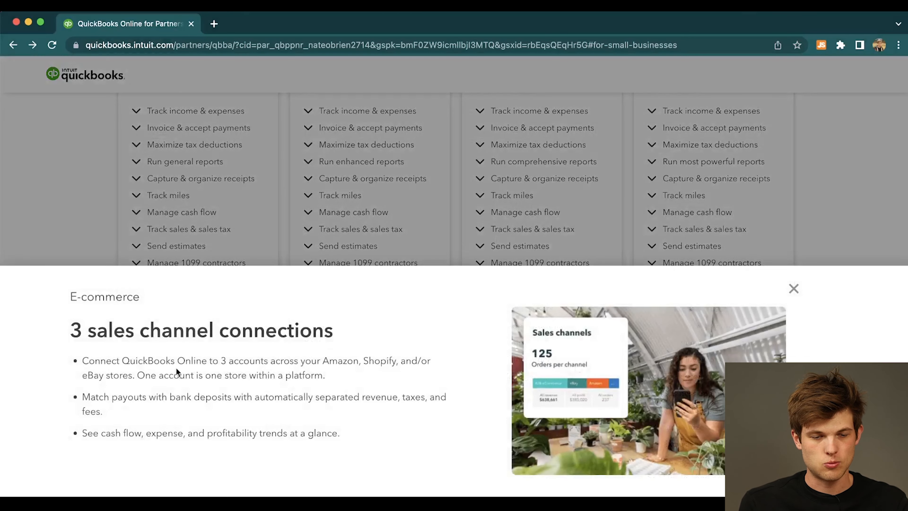
{"action": "left_click_drag", "start_coordinate": [329, 361], "coordinate": [398, 403]}
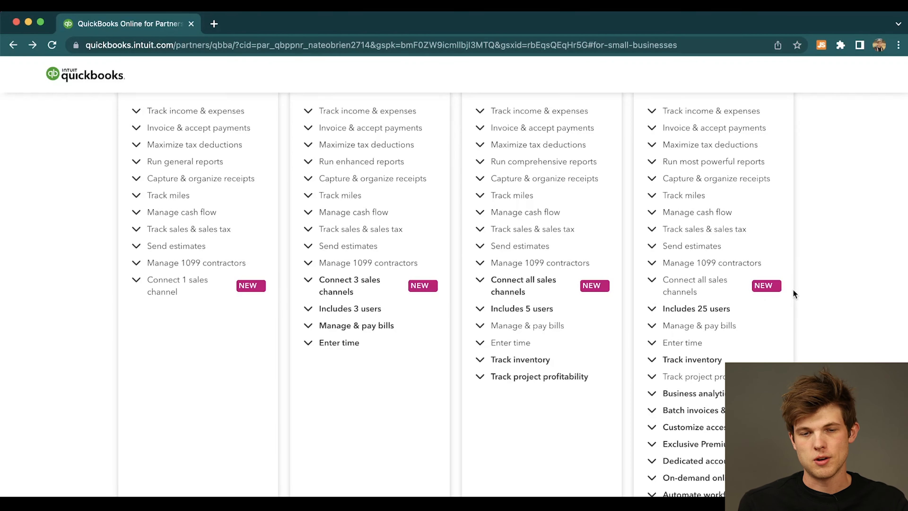
{"action": "left_click", "coordinate": [793, 289]}
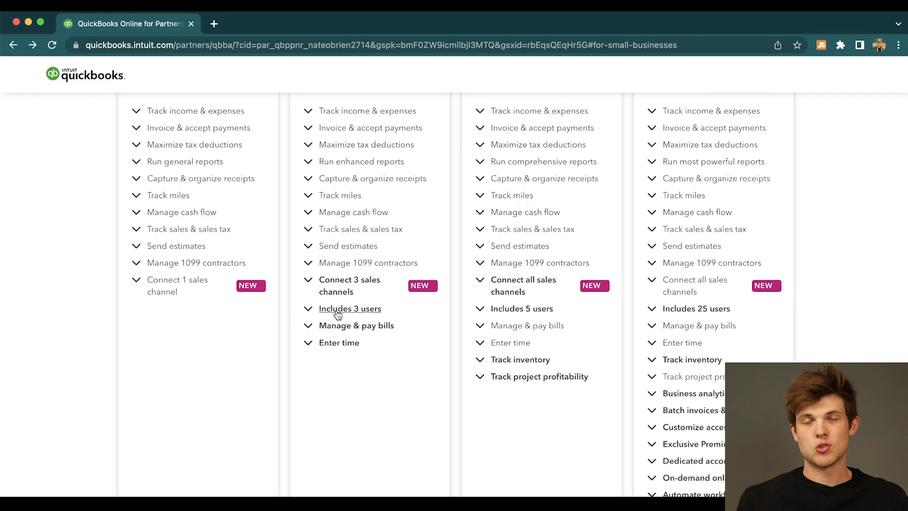
Examine which users, time entry, inventory, project profitability and premium features the Essentials, Plus and Advanced plans add.
{"action": "scroll", "coordinate": [338, 318], "scroll_direction": "up", "scroll_amount": 3}
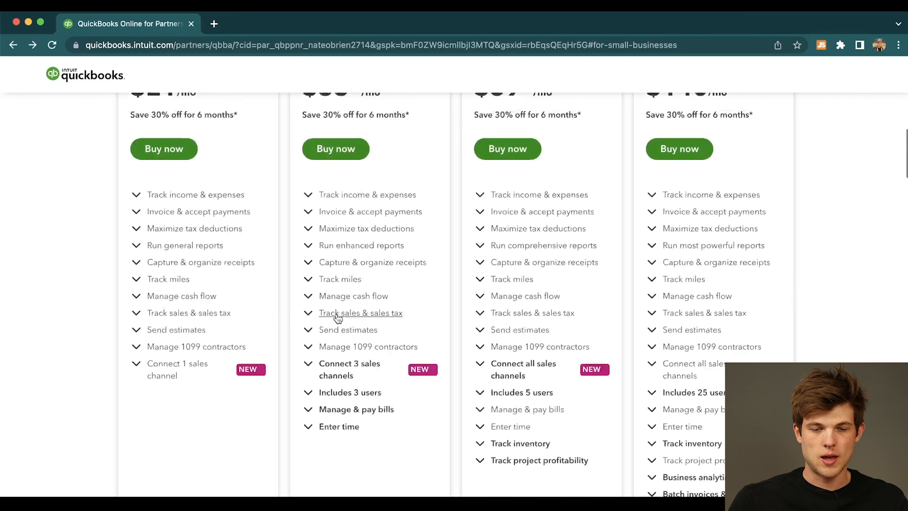
{"action": "scroll", "coordinate": [338, 317], "scroll_direction": "down", "scroll_amount": 2}
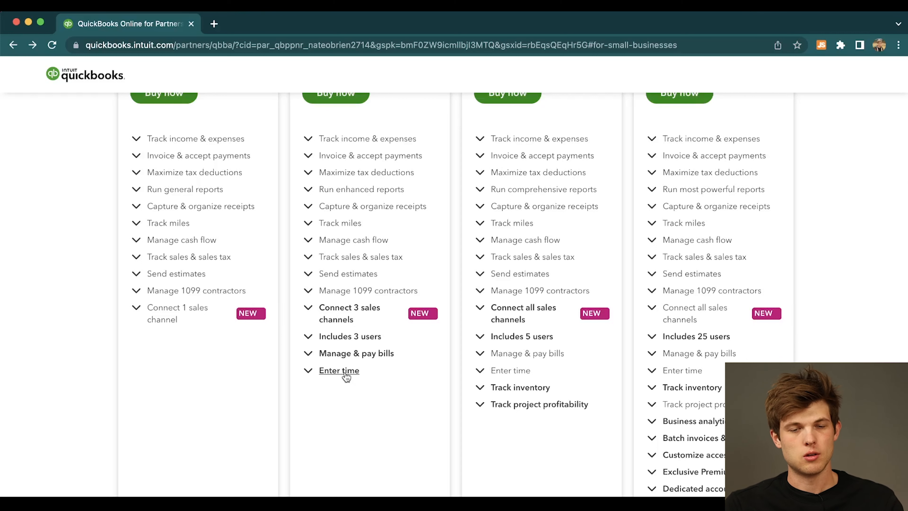
{"action": "scroll", "coordinate": [346, 375], "scroll_direction": "up", "scroll_amount": 5}
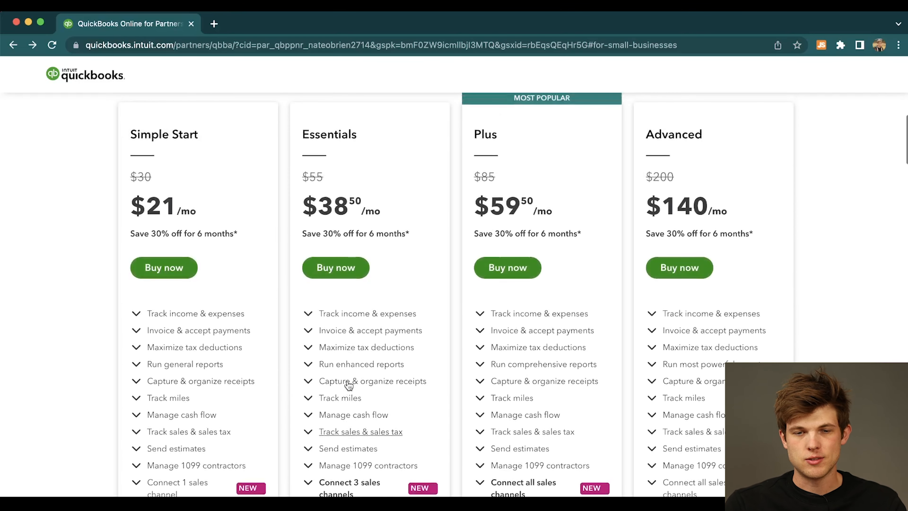
{"action": "scroll", "coordinate": [470, 314], "scroll_direction": "down", "scroll_amount": 4}
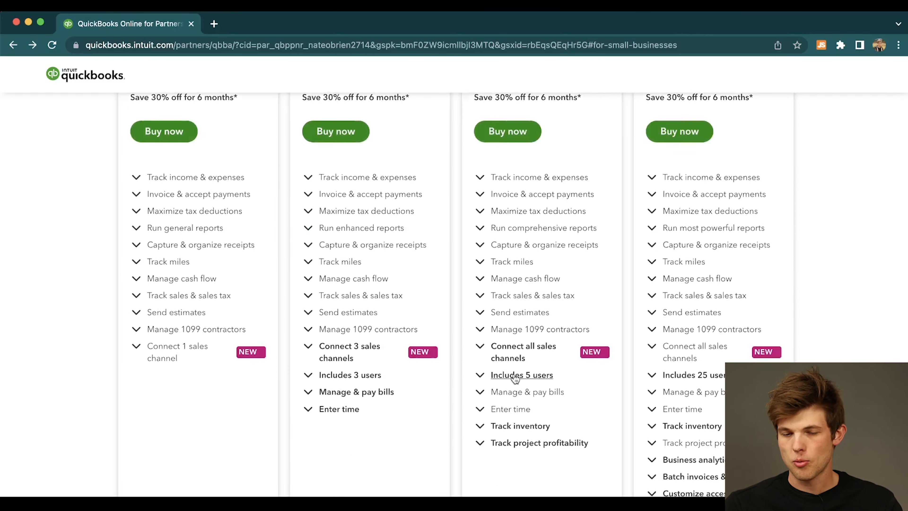
{"action": "scroll", "coordinate": [515, 378], "scroll_direction": "down", "scroll_amount": 1}
{"action": "scroll", "coordinate": [540, 395], "scroll_direction": "down", "scroll_amount": 2}
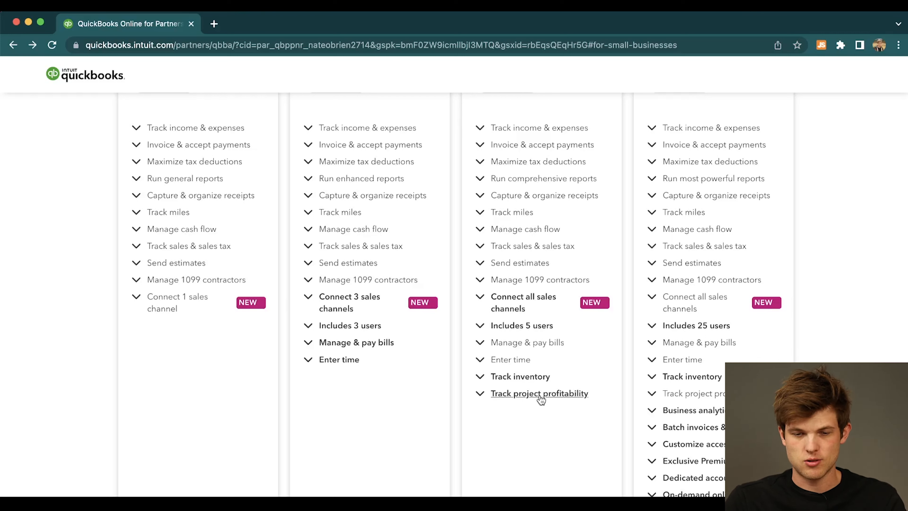
{"action": "scroll", "coordinate": [541, 399], "scroll_direction": "down", "scroll_amount": 3}
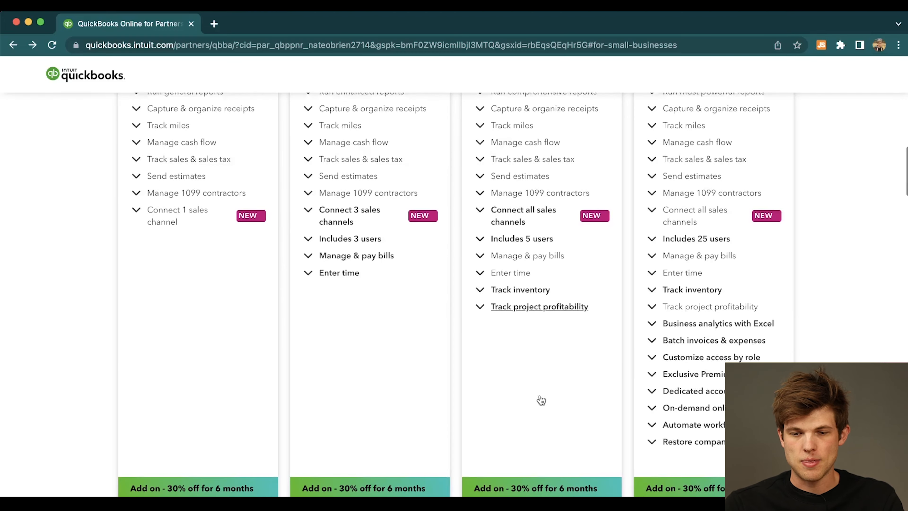
{"action": "scroll", "coordinate": [692, 311], "scroll_direction": "up", "scroll_amount": 6}
{"action": "scroll", "coordinate": [690, 311], "scroll_direction": "down", "scroll_amount": 7}
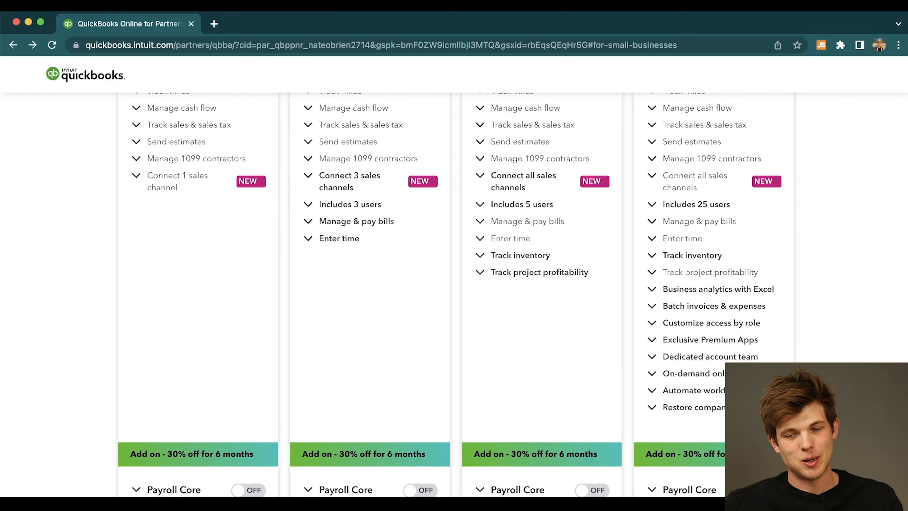
{"action": "scroll", "coordinate": [454, 286], "scroll_direction": "up", "scroll_amount": 10}
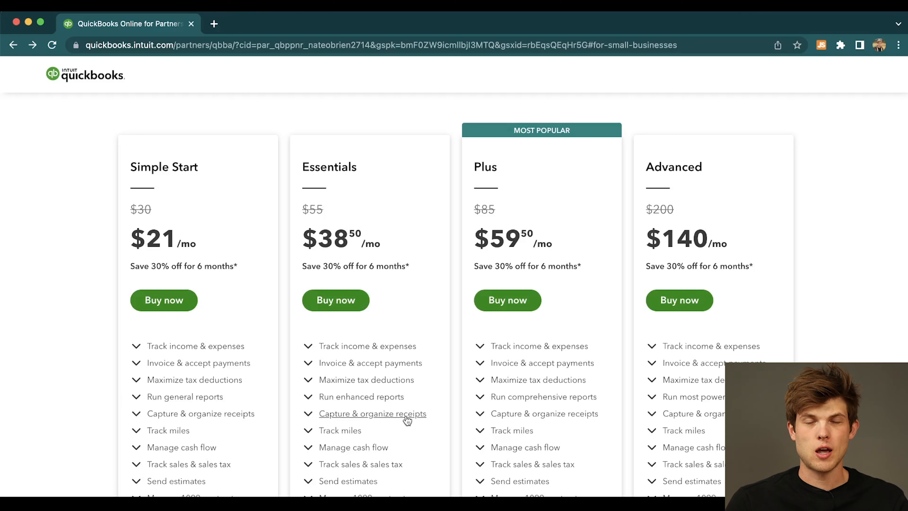
Recheck the Simple Start plan's included features and start the purchase of that plan.
{"action": "left_click", "coordinate": [188, 311]}
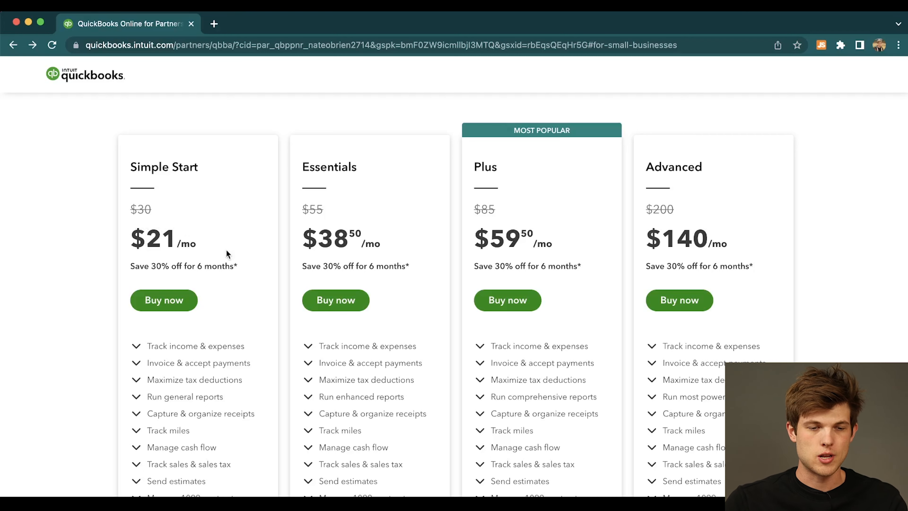
{"action": "scroll", "coordinate": [211, 309], "scroll_direction": "down", "scroll_amount": 3}
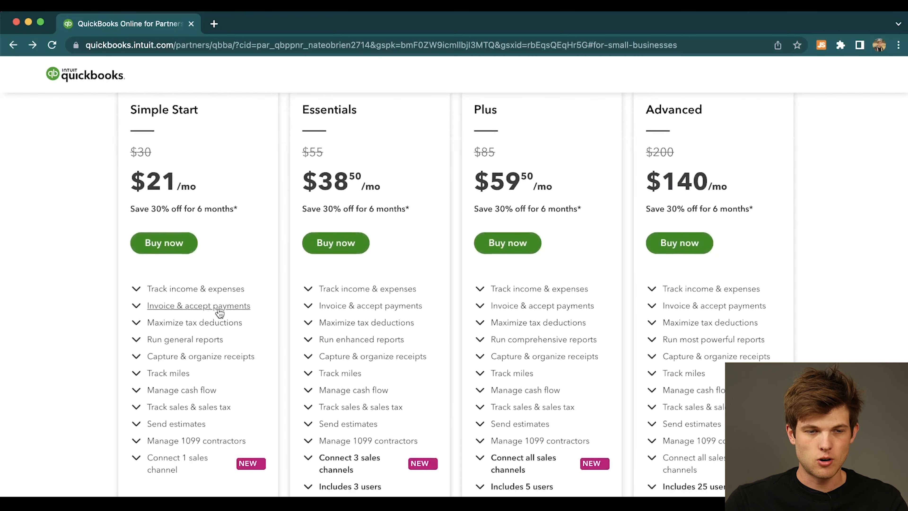
{"action": "scroll", "coordinate": [219, 313], "scroll_direction": "up", "scroll_amount": 1}
{"action": "left_click", "coordinate": [174, 267]}
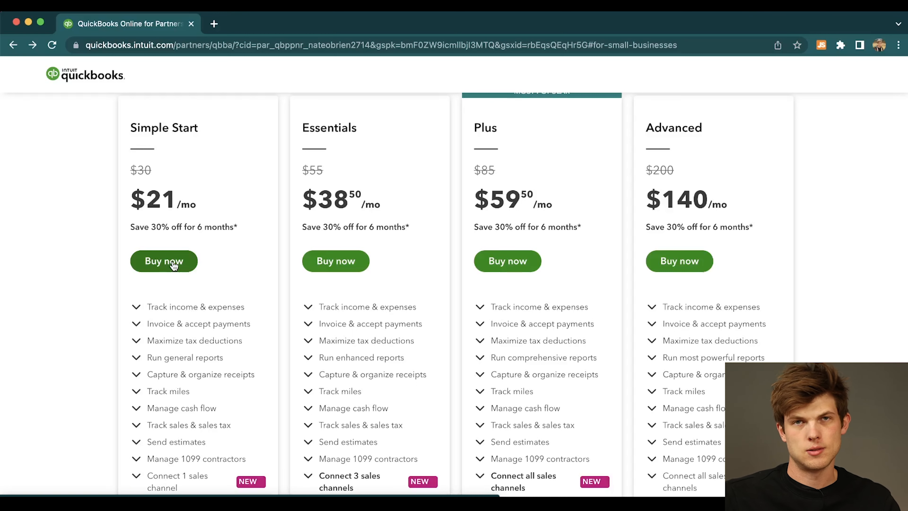
Proceed with buying Simple Start and review the Intuit account sign-up form and its purchase summary.
{"action": "left_click", "coordinate": [173, 261]}
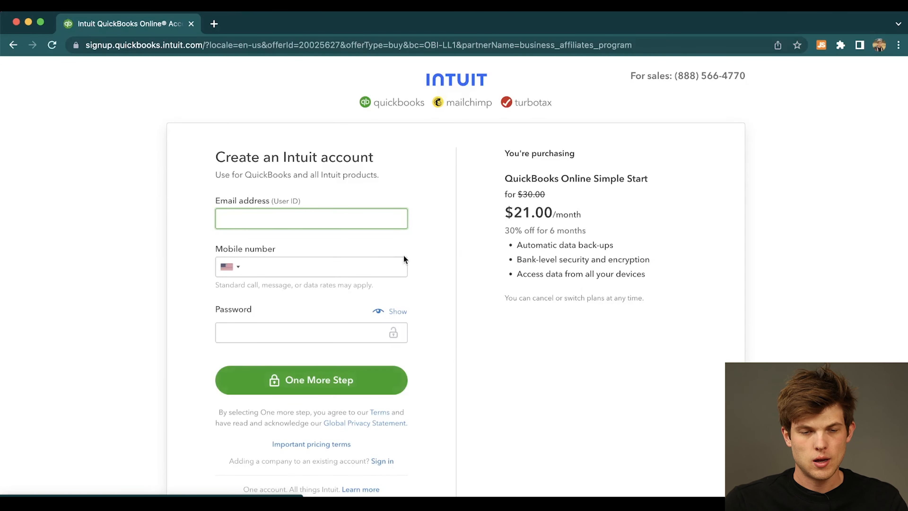
{"action": "scroll", "coordinate": [403, 255], "scroll_direction": "down", "scroll_amount": 1}
{"action": "scroll", "coordinate": [403, 254], "scroll_direction": "up", "scroll_amount": 1}
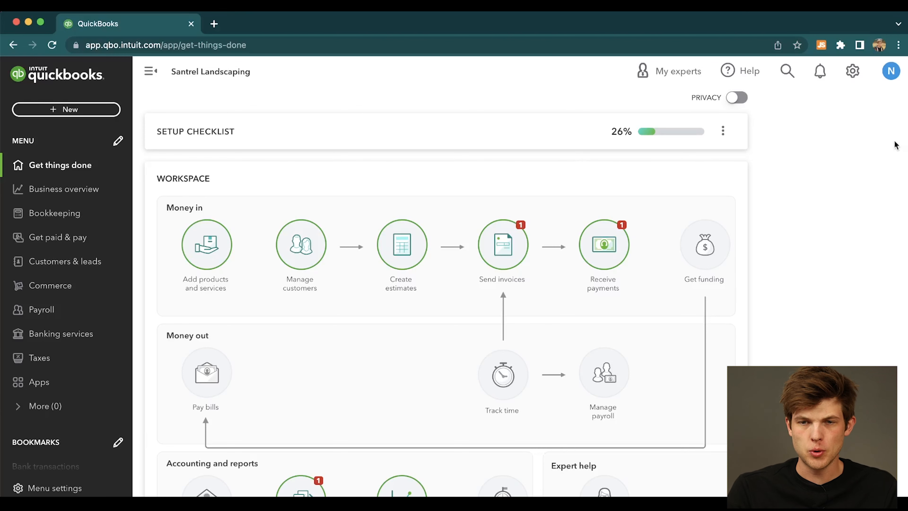
Look over the company settings options, then open the account settings and the company name details for editing.
{"action": "left_click", "coordinate": [852, 81]}
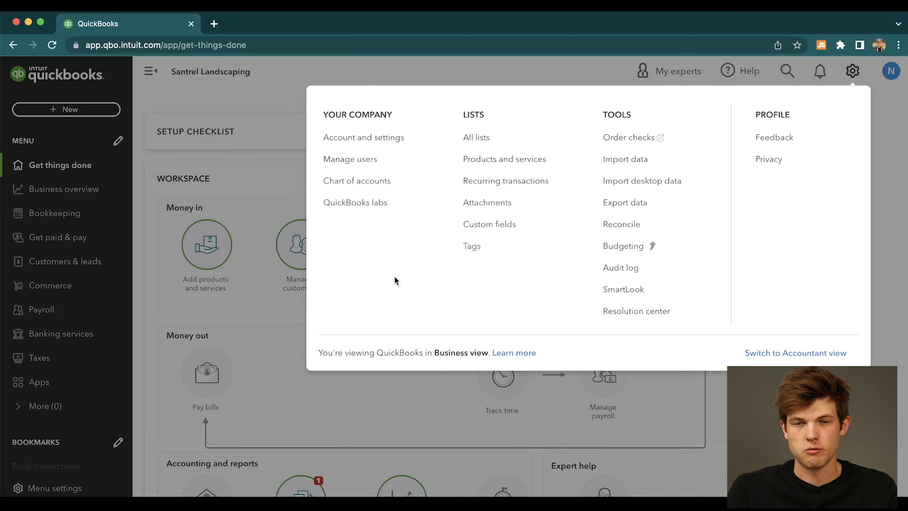
{"action": "left_click", "coordinate": [246, 98]}
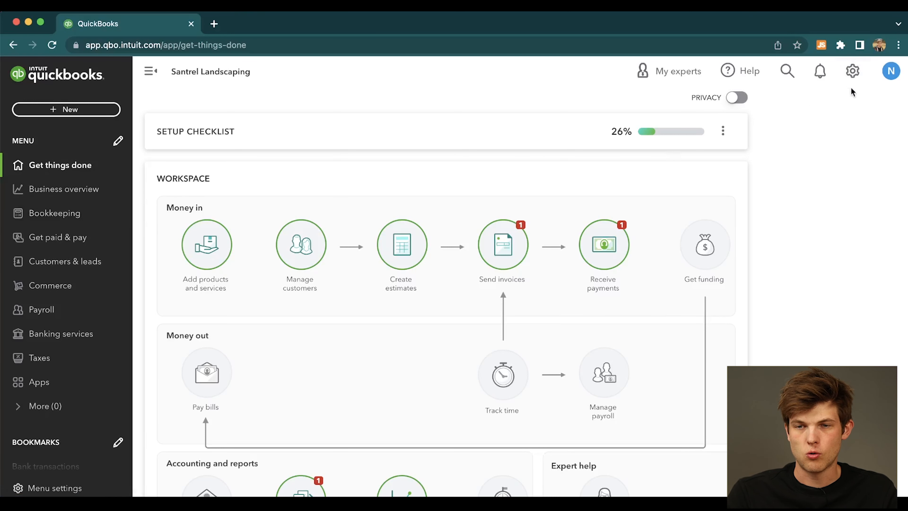
{"action": "left_click", "coordinate": [853, 73]}
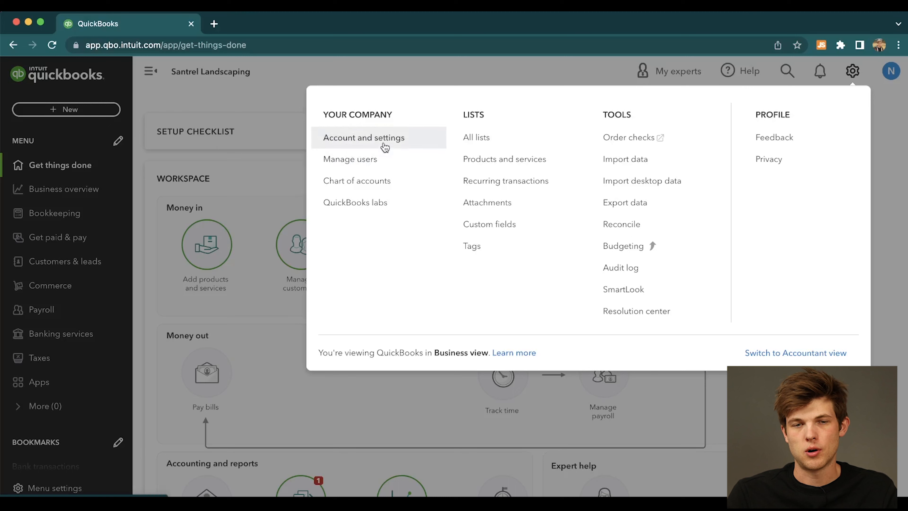
{"action": "left_click", "coordinate": [414, 143]}
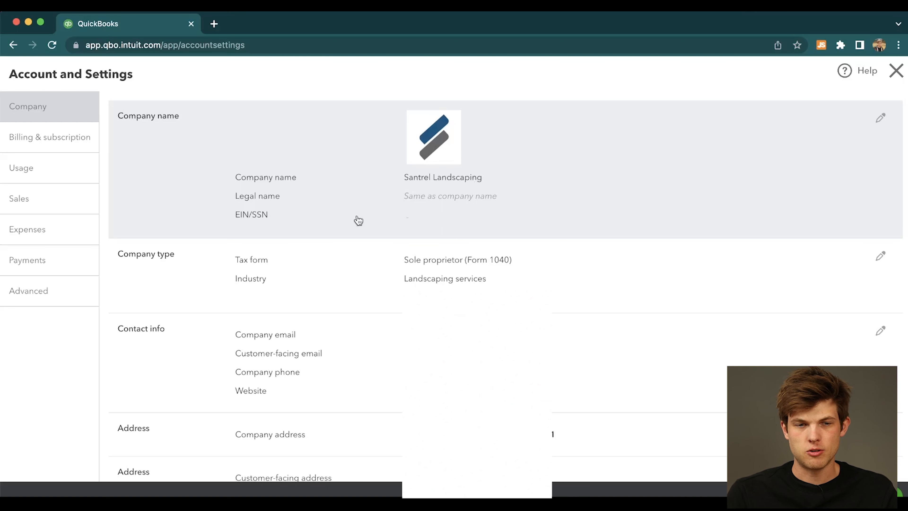
{"action": "left_click", "coordinate": [319, 219]}
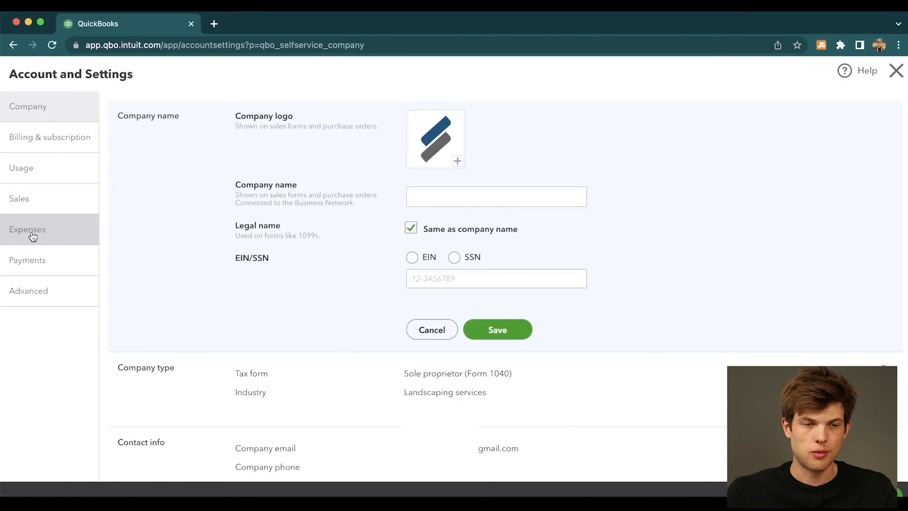
Open the sales form content settings for editing, highlight the preferred invoice terms and review the remaining sales settings.
{"action": "left_click", "coordinate": [37, 207]}
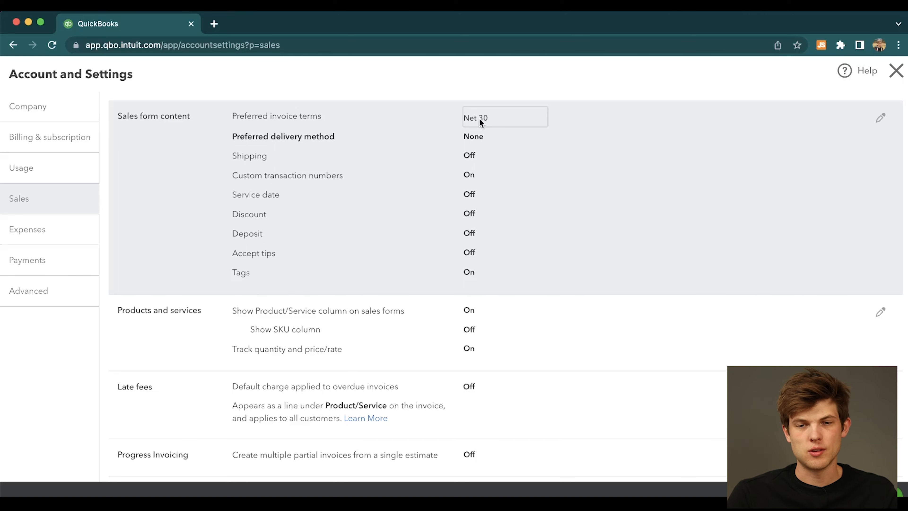
{"action": "left_click", "coordinate": [496, 118]}
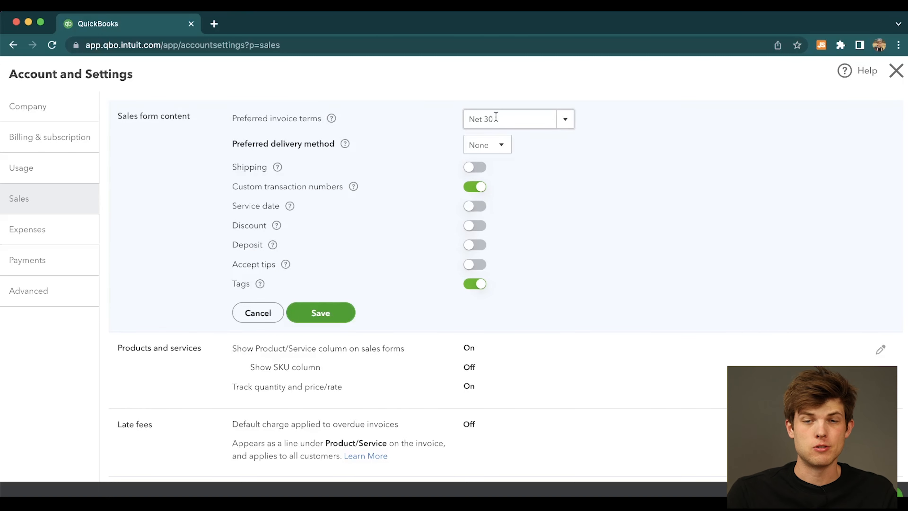
{"action": "left_click_drag", "start_coordinate": [496, 118], "coordinate": [446, 125]}
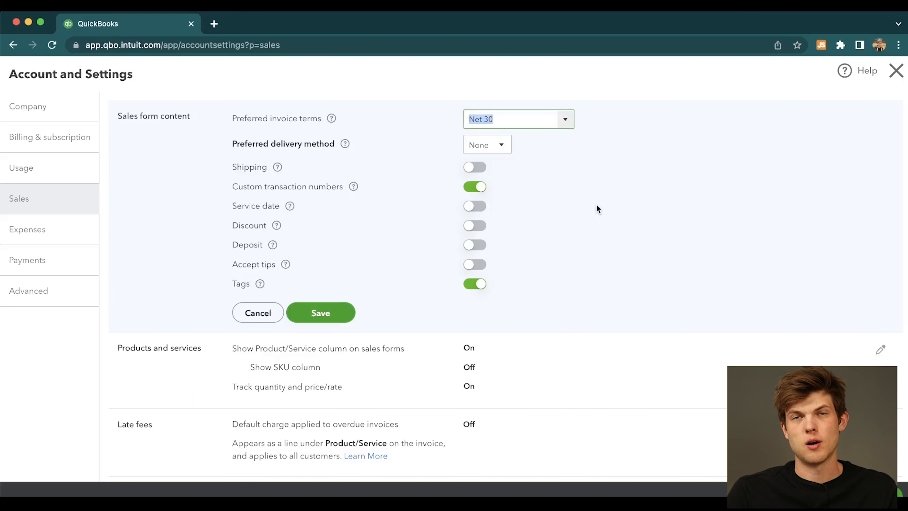
{"action": "left_click", "coordinate": [573, 166]}
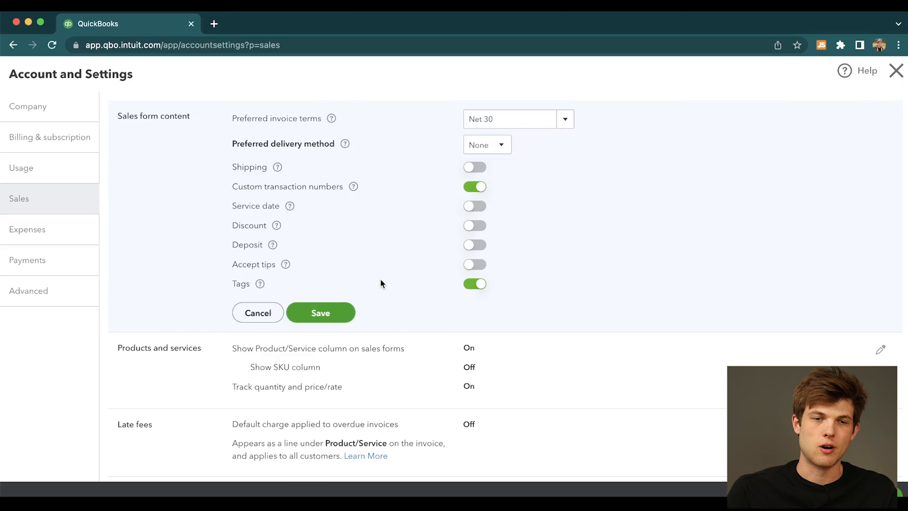
{"action": "scroll", "coordinate": [405, 287], "scroll_direction": "down", "scroll_amount": 5}
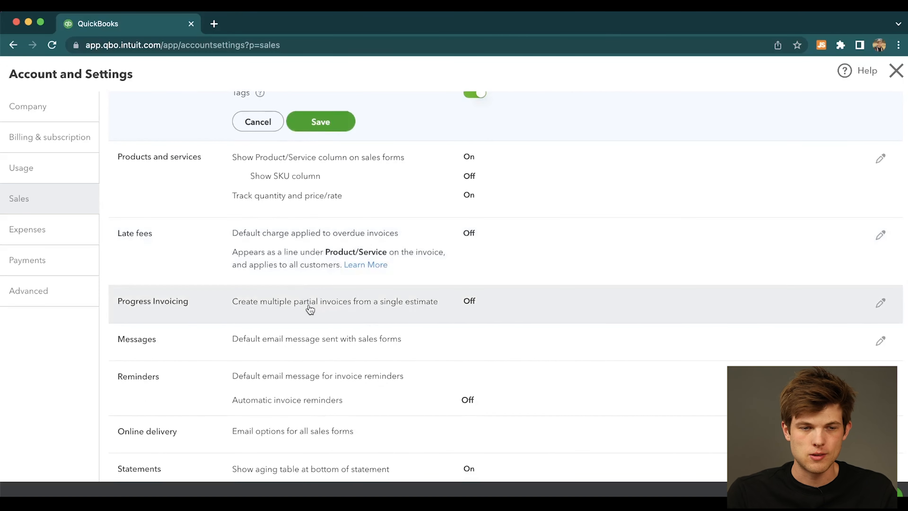
{"action": "scroll", "coordinate": [310, 308], "scroll_direction": "down", "scroll_amount": 1}
{"action": "scroll", "coordinate": [339, 308], "scroll_direction": "up", "scroll_amount": 6}
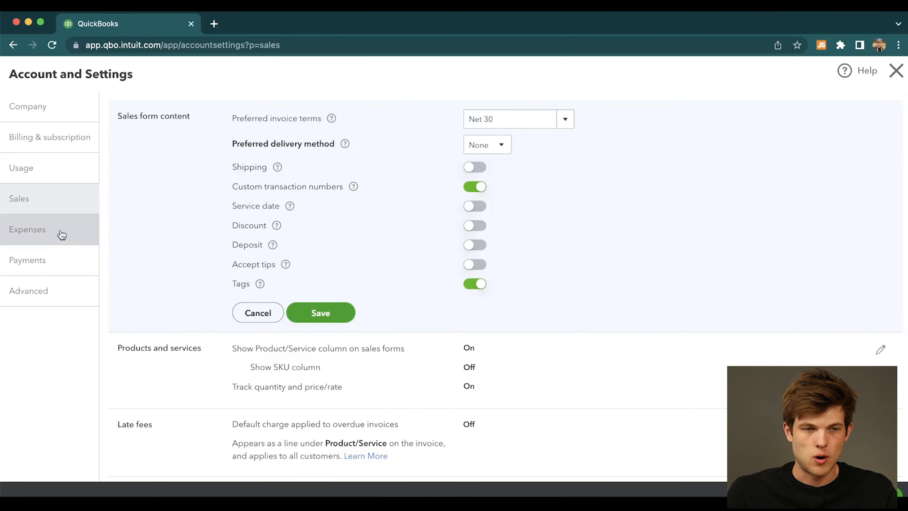
View the account's Expenses settings and its QuickBooks Payments settings.
{"action": "left_click", "coordinate": [61, 234]}
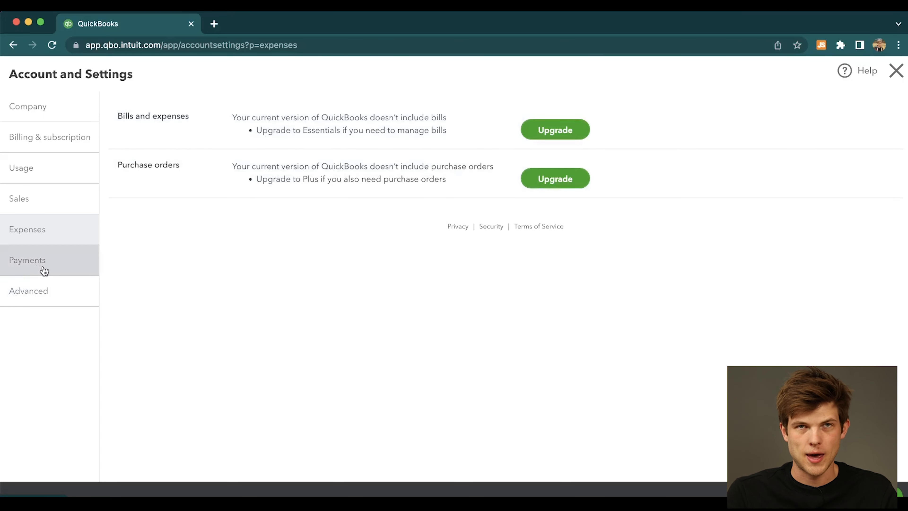
{"action": "left_click", "coordinate": [41, 264]}
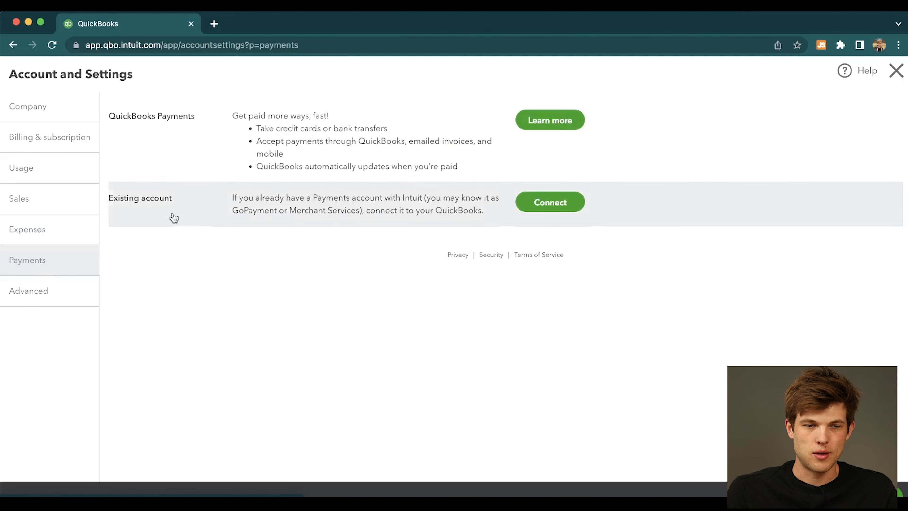
Review the Advanced account settings, including the Accrual and Cash accounting method options, and close the account settings.
{"action": "left_click", "coordinate": [30, 305]}
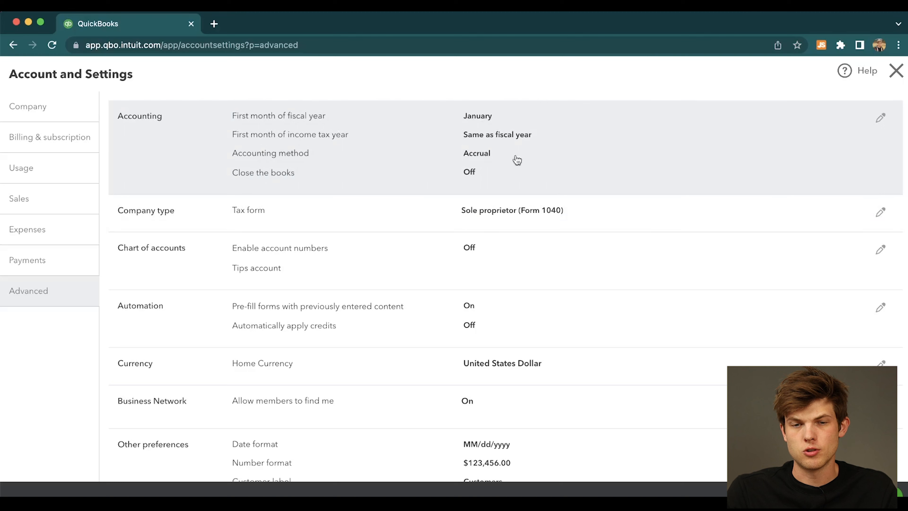
{"action": "left_click", "coordinate": [618, 161]}
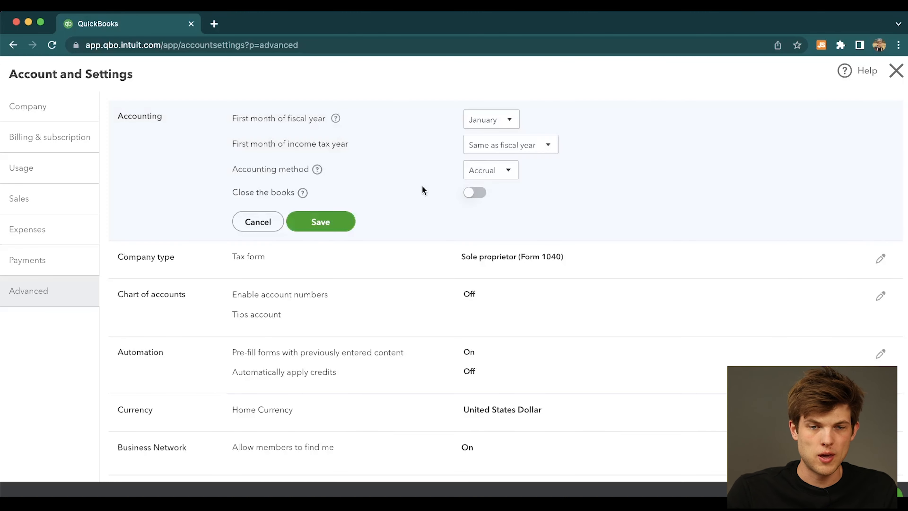
{"action": "left_click", "coordinate": [487, 170]}
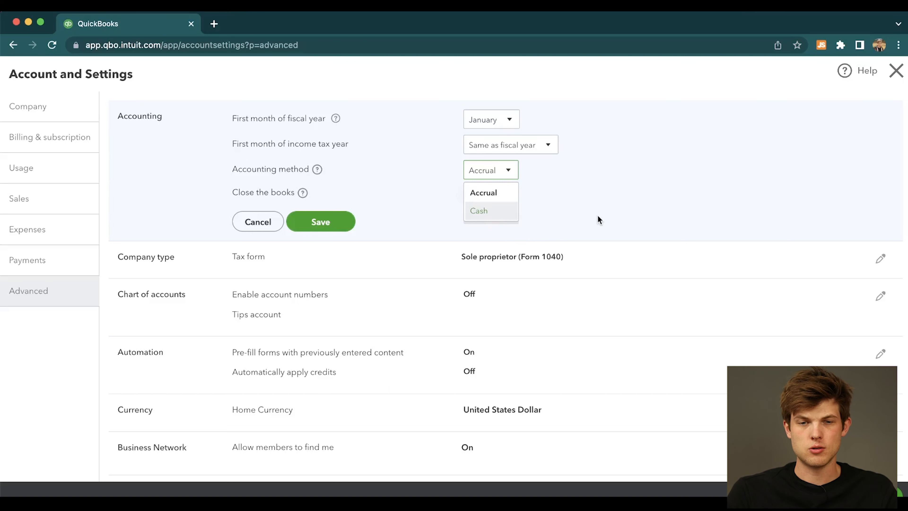
{"action": "left_click", "coordinate": [627, 202]}
{"action": "scroll", "coordinate": [647, 229], "scroll_direction": "down", "scroll_amount": 5}
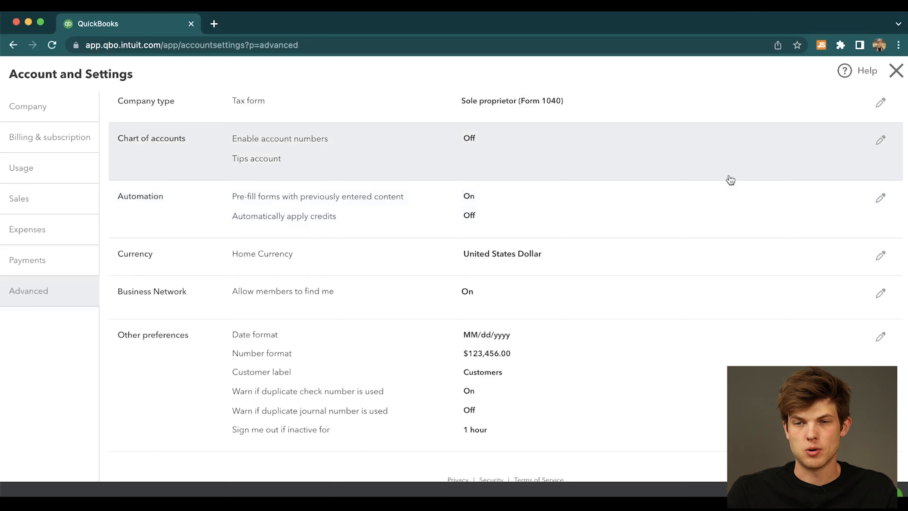
{"action": "scroll", "coordinate": [728, 179], "scroll_direction": "up", "scroll_amount": 5}
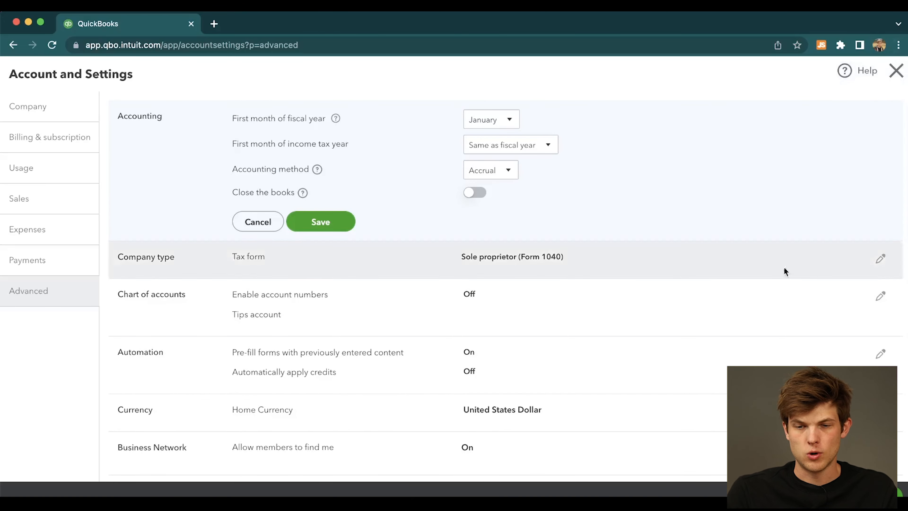
{"action": "scroll", "coordinate": [720, 355], "scroll_direction": "down", "scroll_amount": 5}
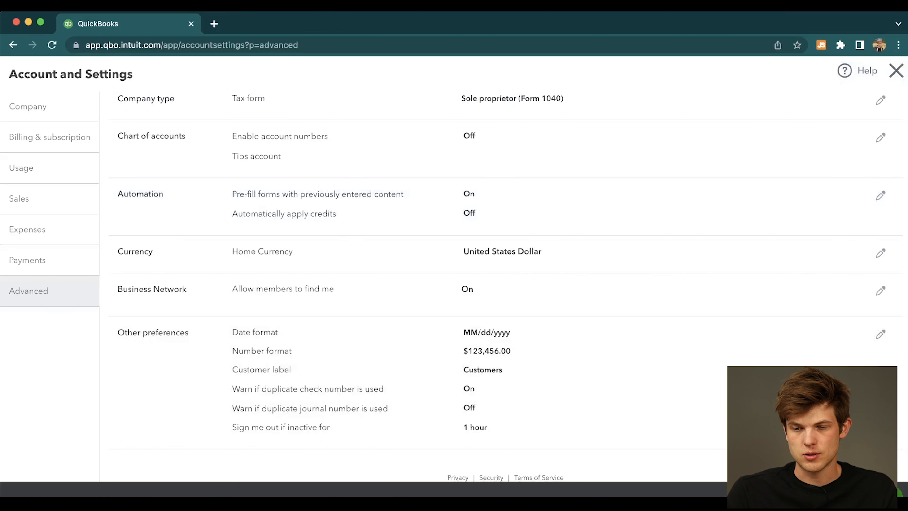
{"action": "left_click", "coordinate": [896, 71]}
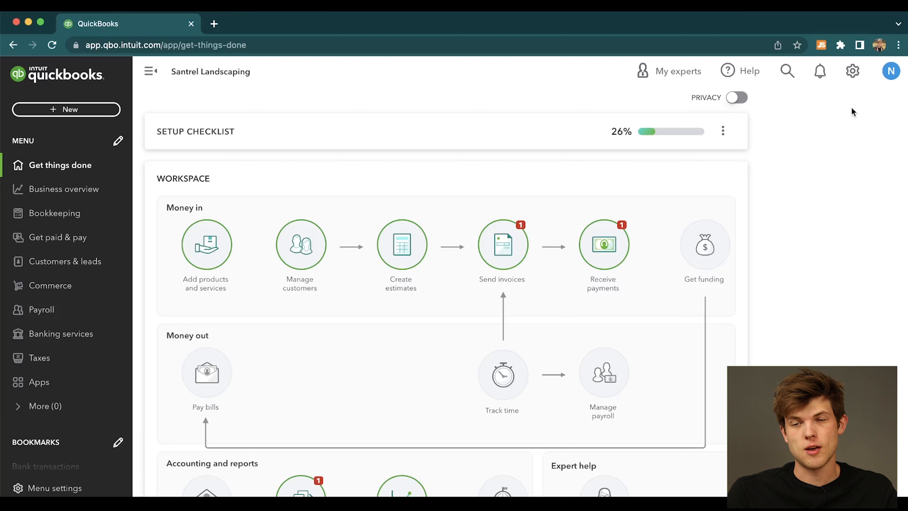
Open user management and view the accounting firm invitation, placing the cursor in the accountant's email field.
{"action": "left_click", "coordinate": [852, 75]}
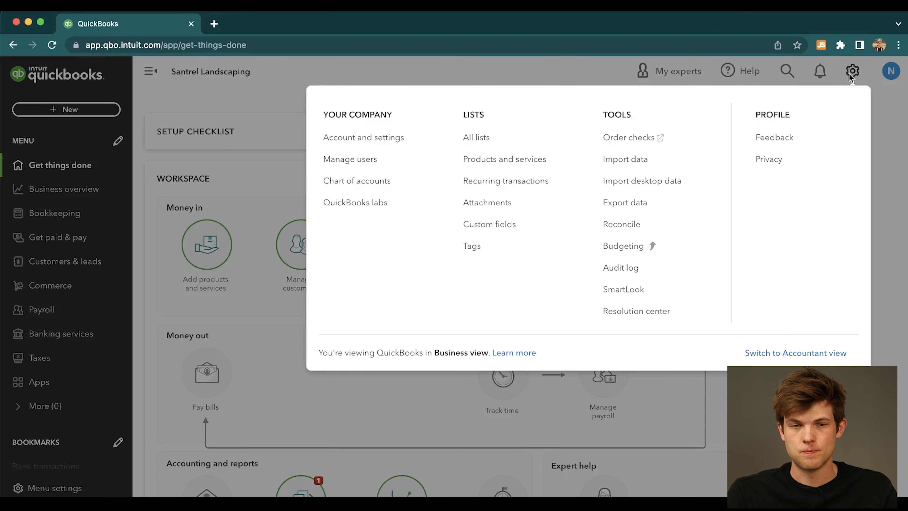
{"action": "left_click", "coordinate": [374, 166]}
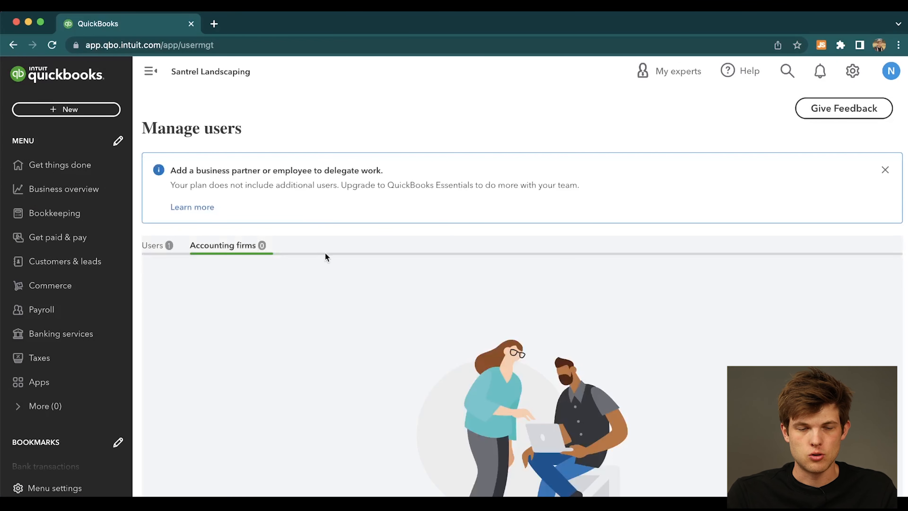
{"action": "scroll", "coordinate": [560, 305], "scroll_direction": "down", "scroll_amount": 8}
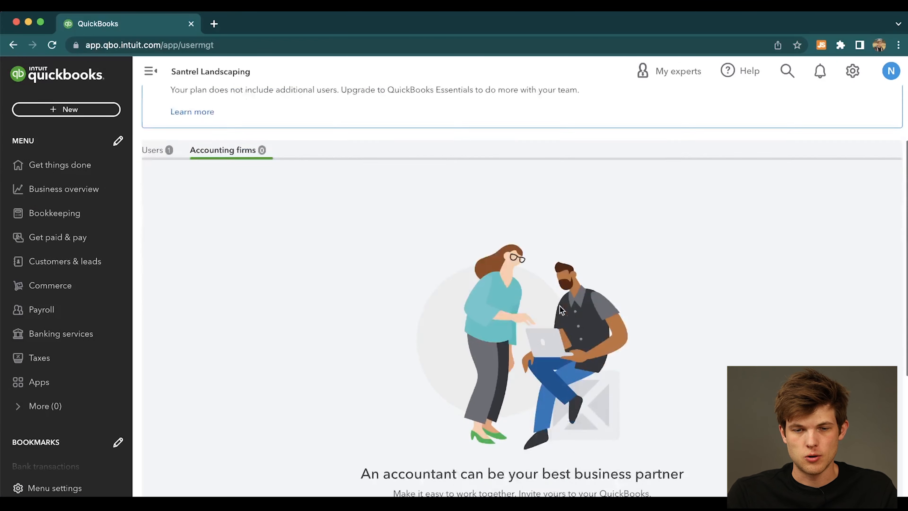
{"action": "scroll", "coordinate": [560, 310], "scroll_direction": "down", "scroll_amount": 2}
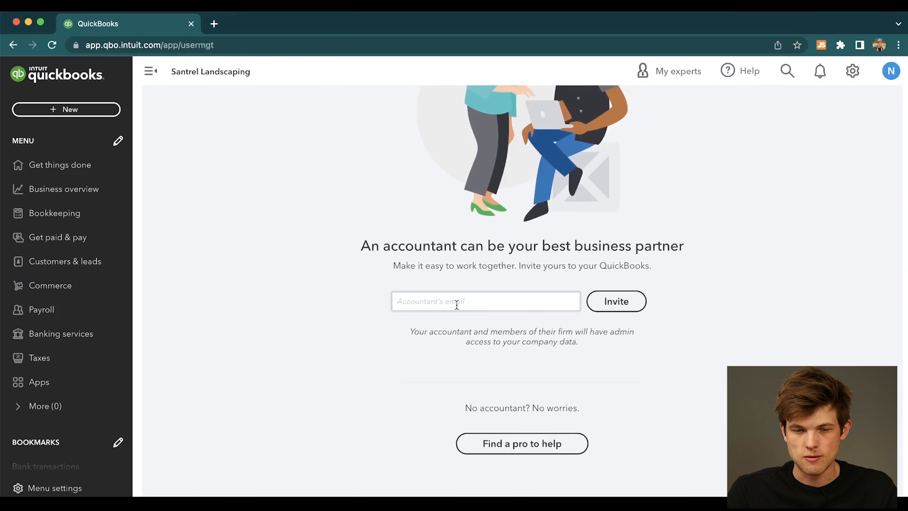
{"action": "left_click", "coordinate": [452, 305]}
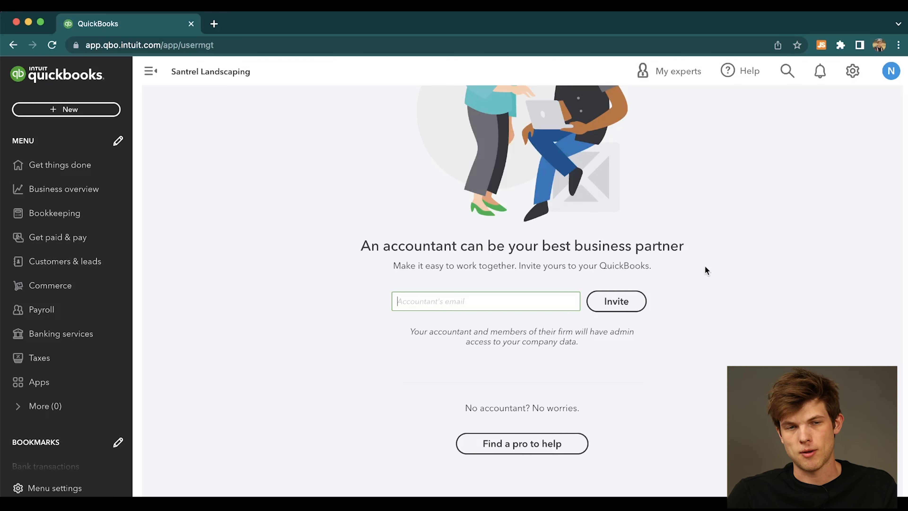
{"action": "scroll", "coordinate": [705, 268], "scroll_direction": "up", "scroll_amount": 8}
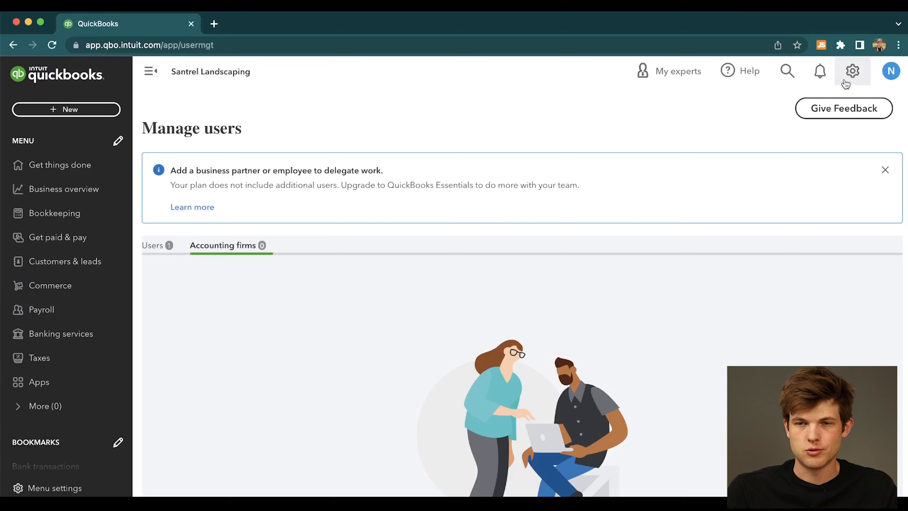
Open the chart of accounts and examine the asset, liability, equity, income and cost of goods sold accounts.
{"action": "left_click", "coordinate": [846, 83]}
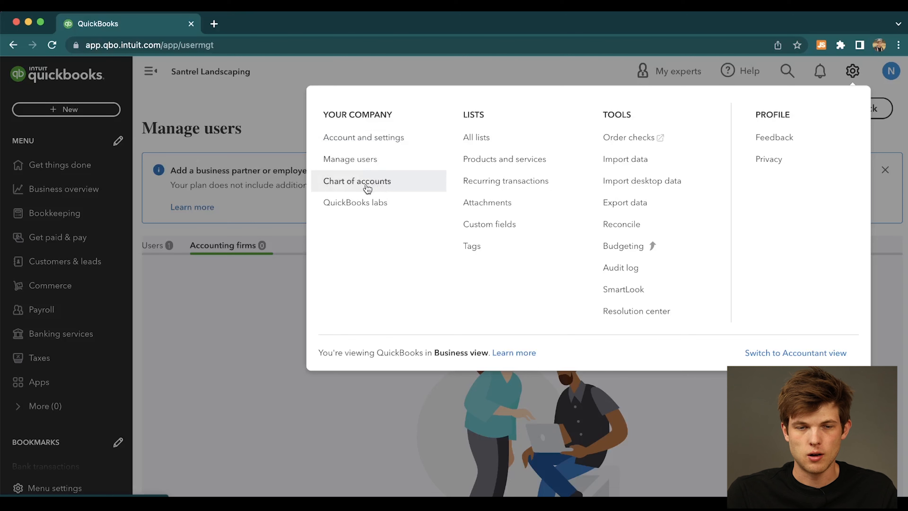
{"action": "left_click", "coordinate": [385, 184]}
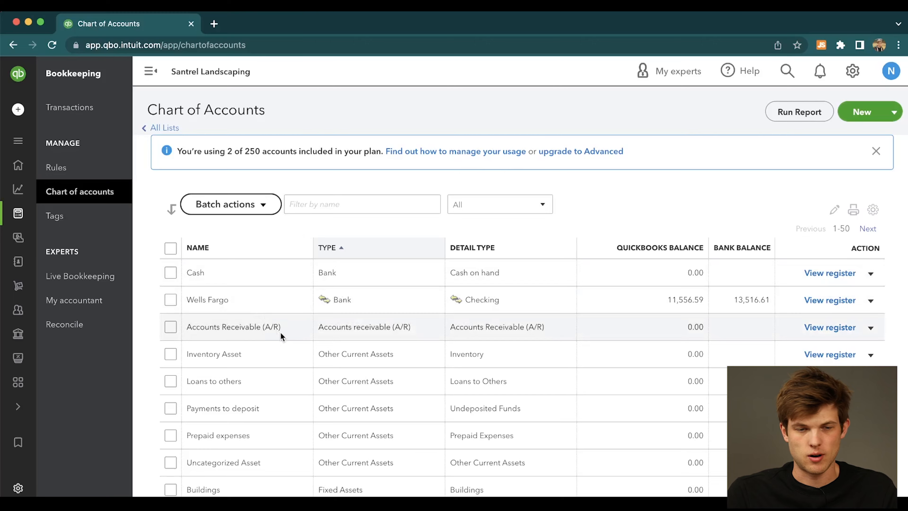
{"action": "scroll", "coordinate": [234, 340], "scroll_direction": "down", "scroll_amount": 10}
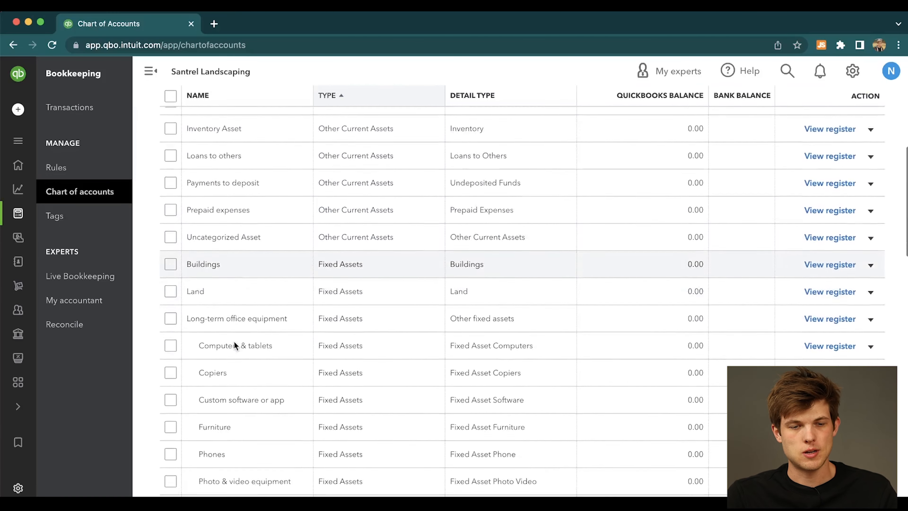
{"action": "scroll", "coordinate": [233, 341], "scroll_direction": "down", "scroll_amount": 10}
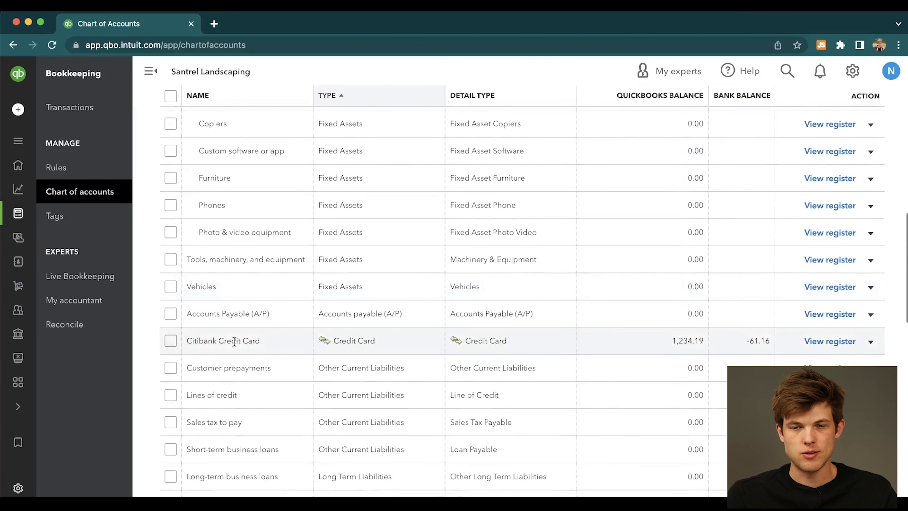
{"action": "scroll", "coordinate": [234, 344], "scroll_direction": "down", "scroll_amount": 10}
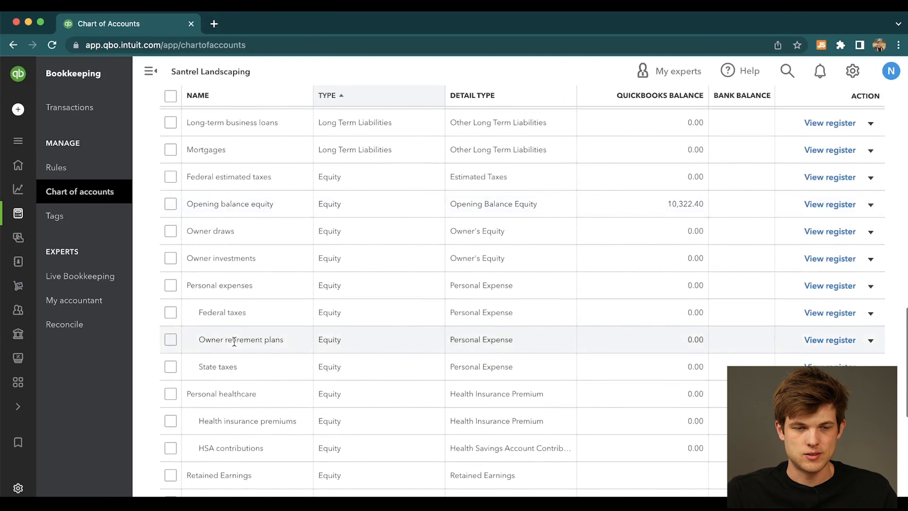
{"action": "scroll", "coordinate": [234, 344], "scroll_direction": "down", "scroll_amount": 3}
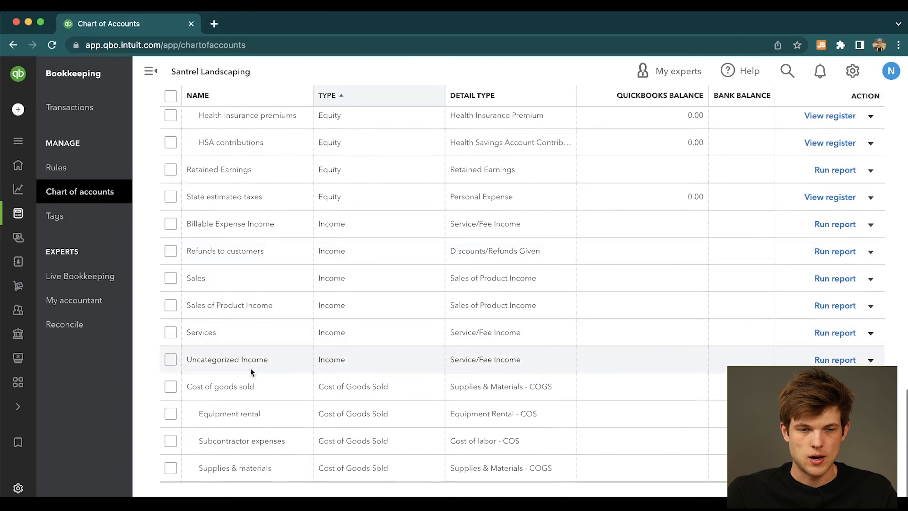
{"action": "scroll", "coordinate": [250, 371], "scroll_direction": "down", "scroll_amount": 1}
{"action": "scroll", "coordinate": [251, 370], "scroll_direction": "up", "scroll_amount": 20}
{"action": "scroll", "coordinate": [340, 382], "scroll_direction": "down", "scroll_amount": 6}
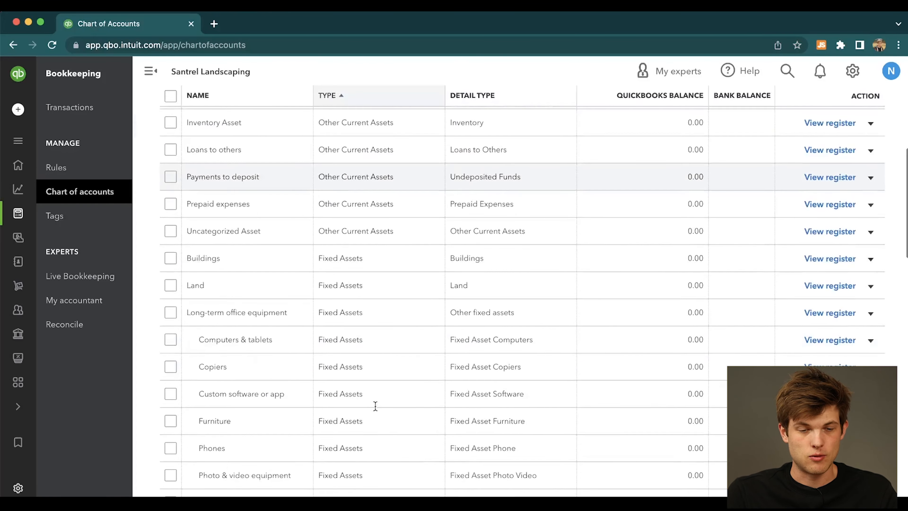
Open QuickBooks Labs and turn on the experimental QuickBooks Themes feature.
{"action": "scroll", "coordinate": [376, 406], "scroll_direction": "up", "scroll_amount": 6}
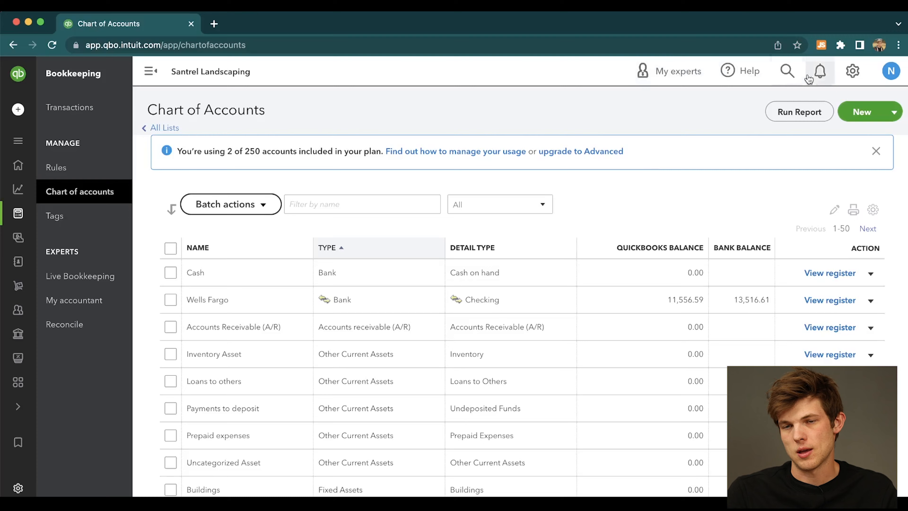
{"action": "left_click", "coordinate": [854, 71]}
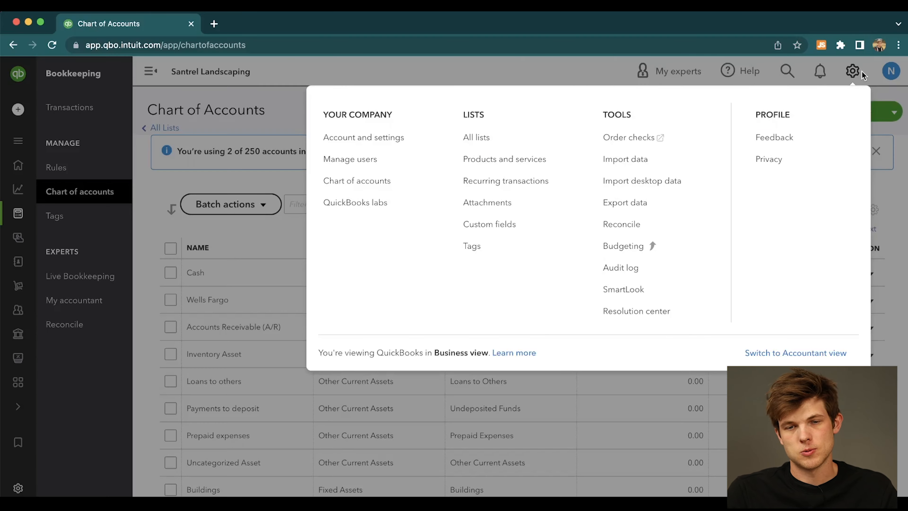
{"action": "left_click", "coordinate": [374, 211]}
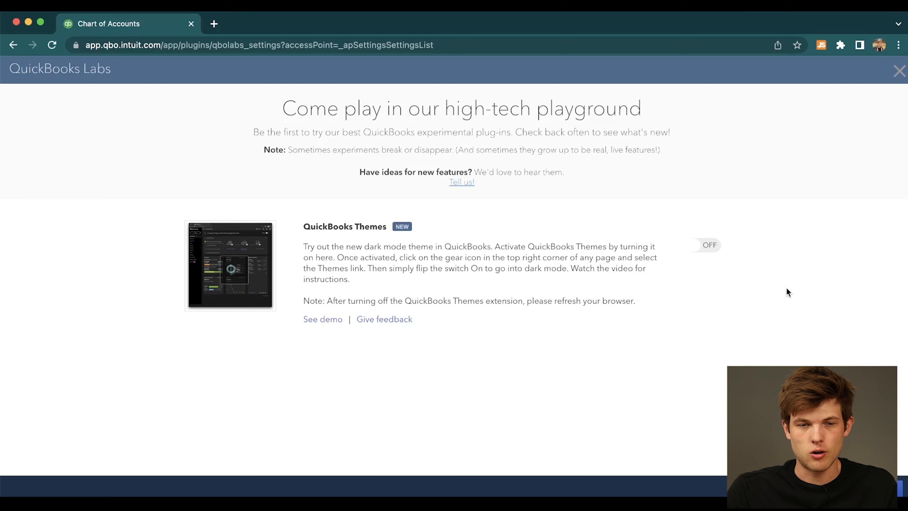
{"action": "left_click", "coordinate": [702, 247]}
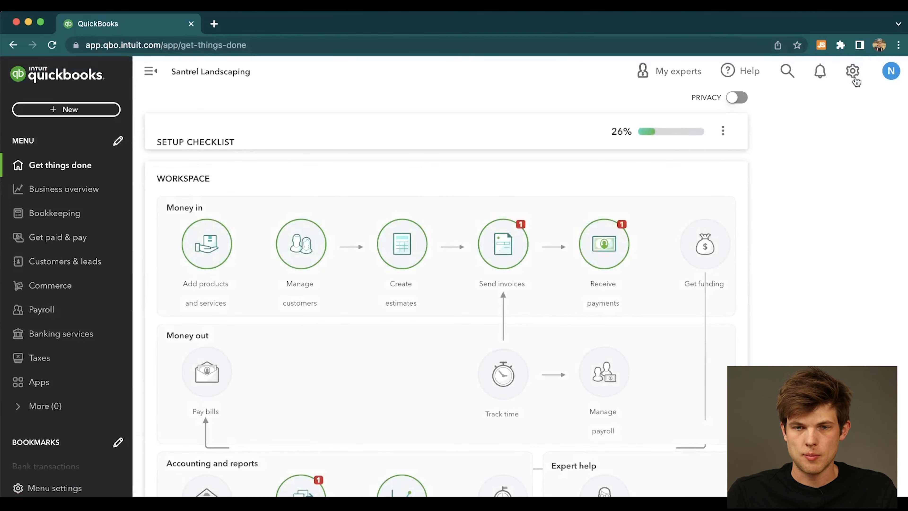
Turn on Dark Mode in the theme settings and view the Business overview with it.
{"action": "left_click", "coordinate": [853, 70]}
{"action": "left_click", "coordinate": [371, 234]}
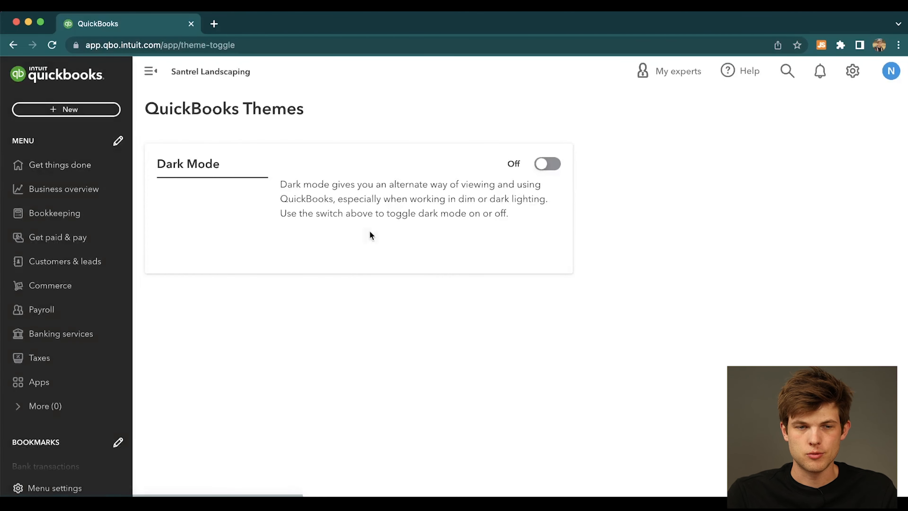
{"action": "left_click", "coordinate": [553, 169]}
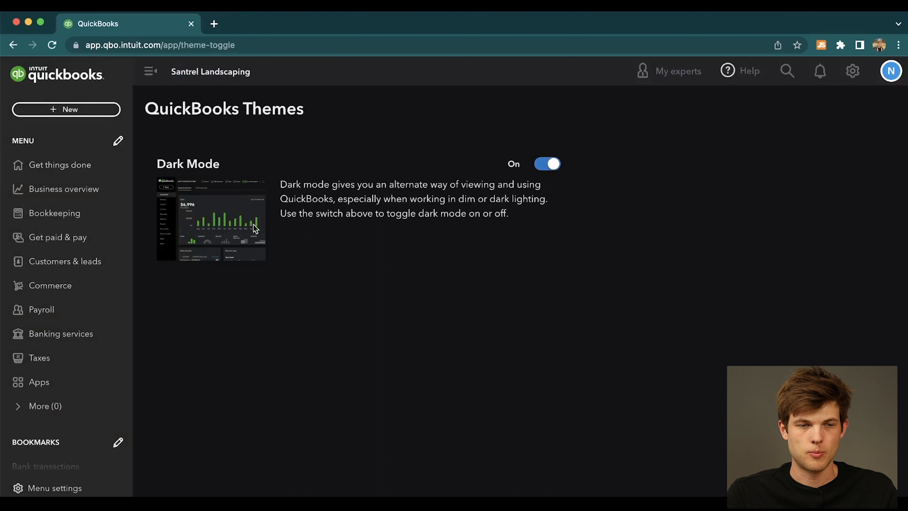
{"action": "left_click", "coordinate": [74, 187]}
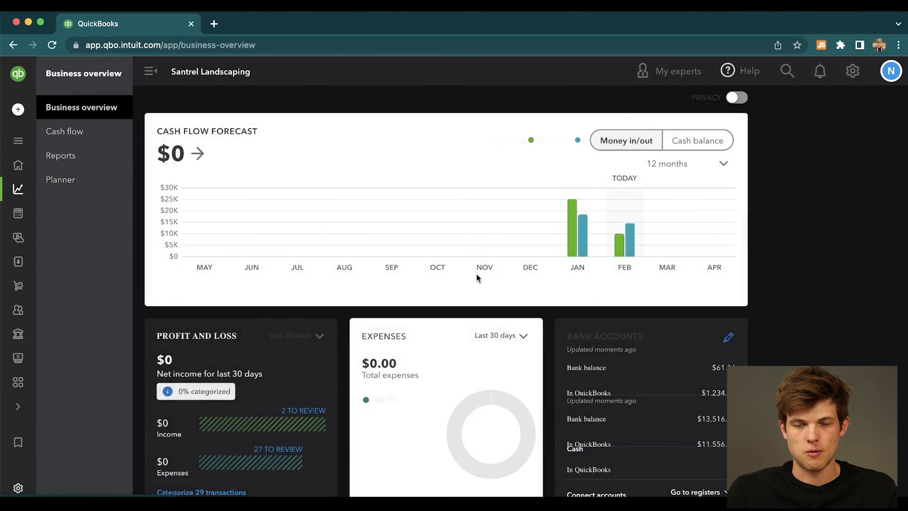
Return to the theme settings and turn Dark Mode off.
{"action": "left_click", "coordinate": [853, 78]}
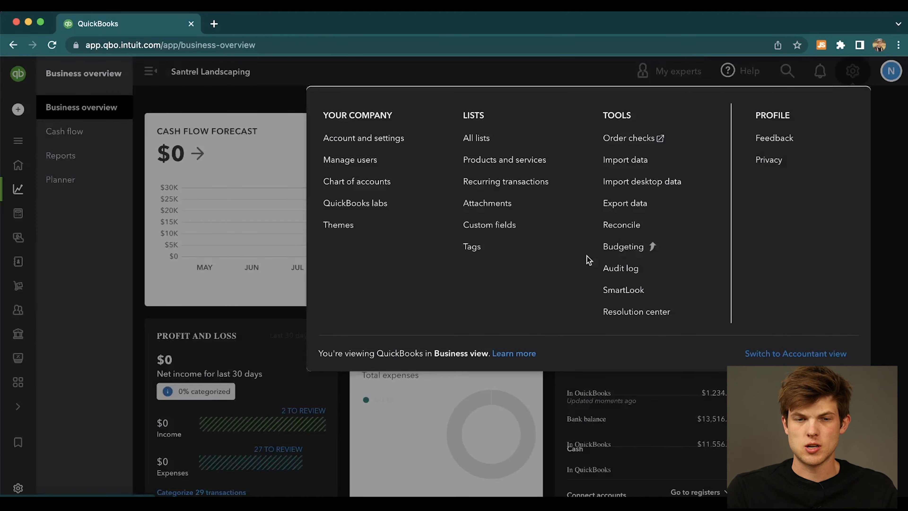
{"action": "left_click", "coordinate": [367, 228]}
{"action": "left_click", "coordinate": [548, 164]}
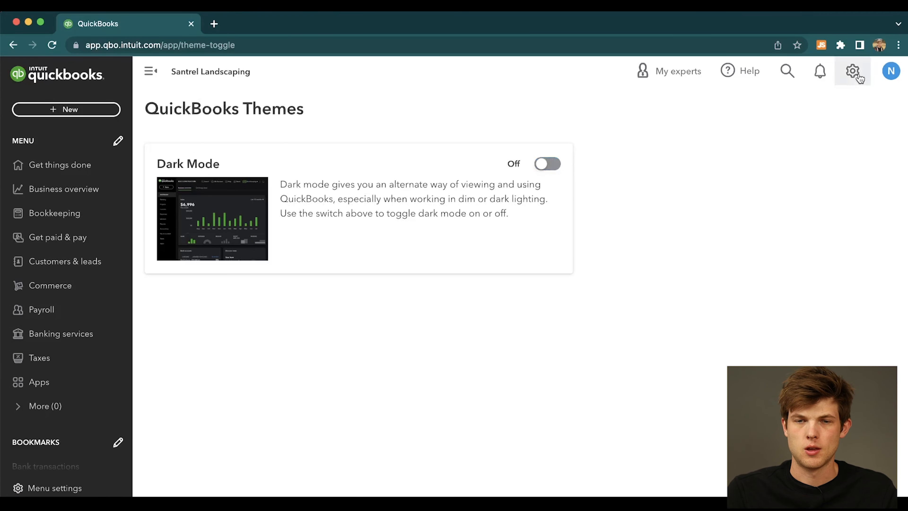
Add a service named Lawn Care with a sales price of 75 to the products and services list and save it.
{"action": "left_click", "coordinate": [857, 73]}
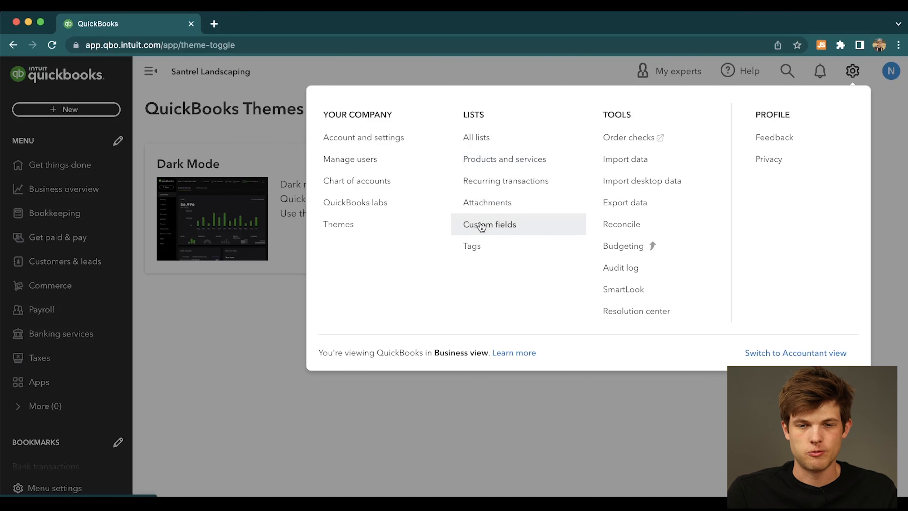
{"action": "left_click", "coordinate": [487, 168]}
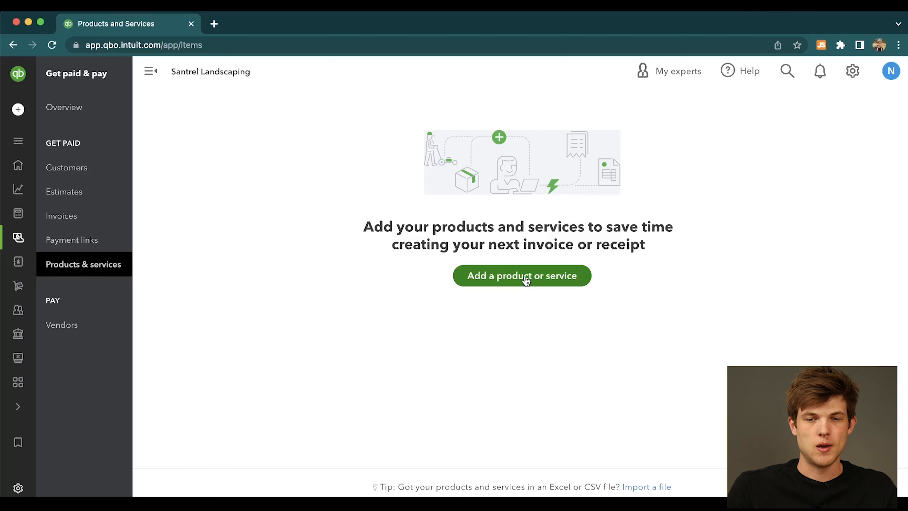
{"action": "left_click", "coordinate": [526, 281]}
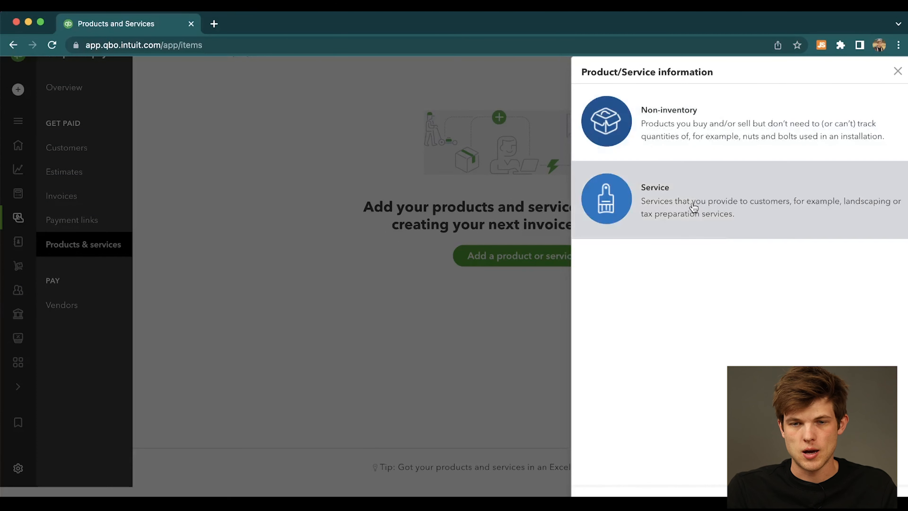
{"action": "left_click", "coordinate": [694, 208]}
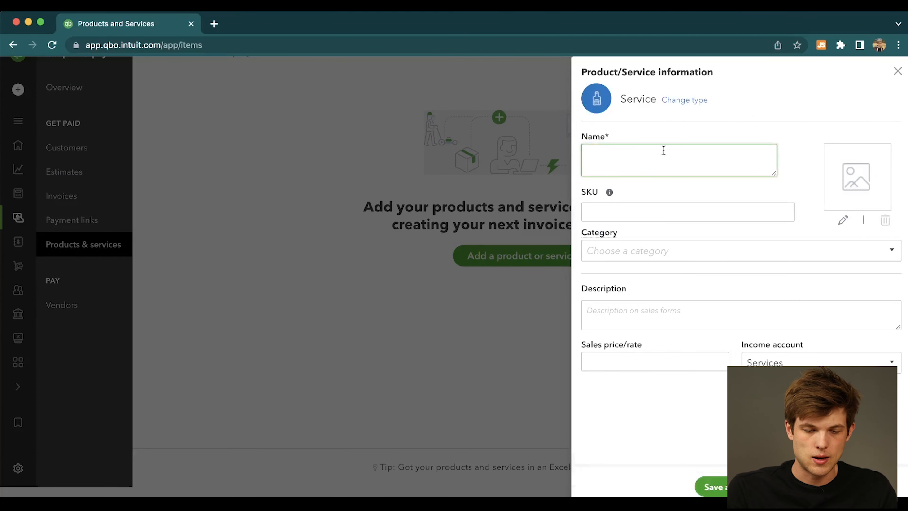
{"action": "type", "text": "Lawn Care"}
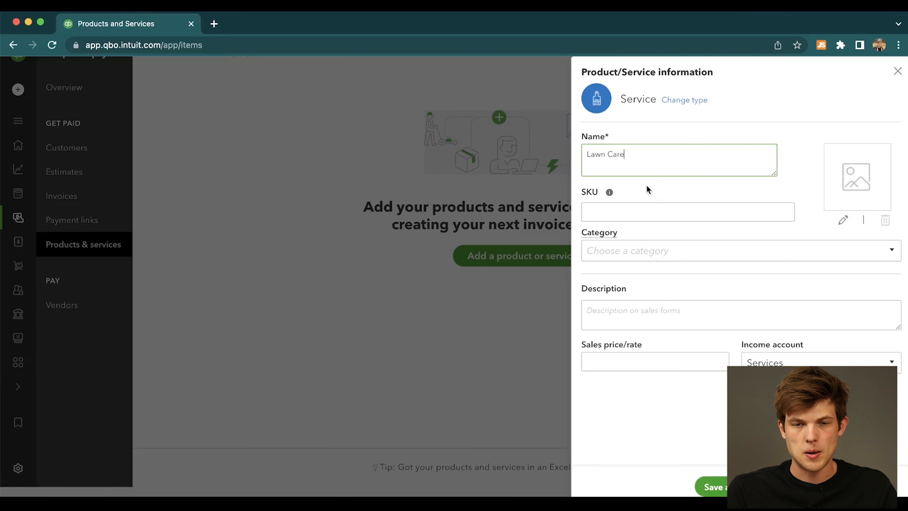
{"action": "left_click", "coordinate": [638, 211]}
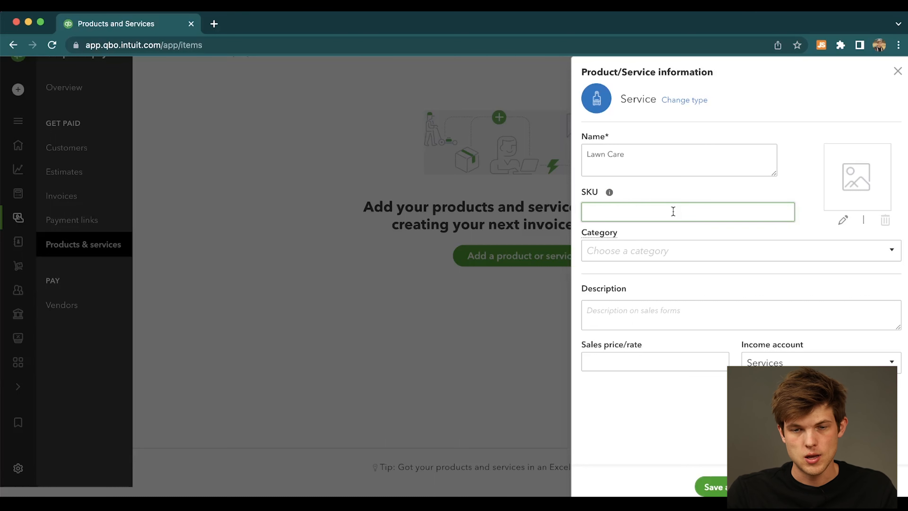
{"action": "left_click", "coordinate": [675, 247]}
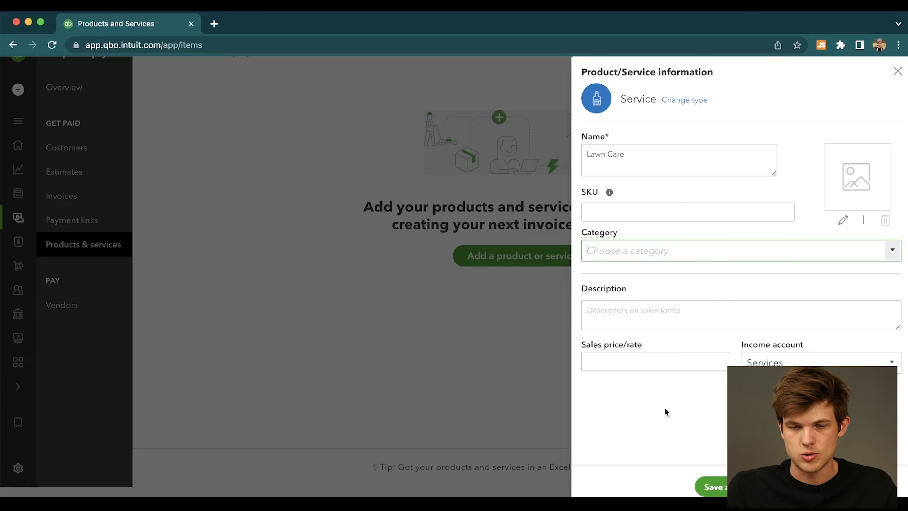
{"action": "left_click", "coordinate": [631, 362]}
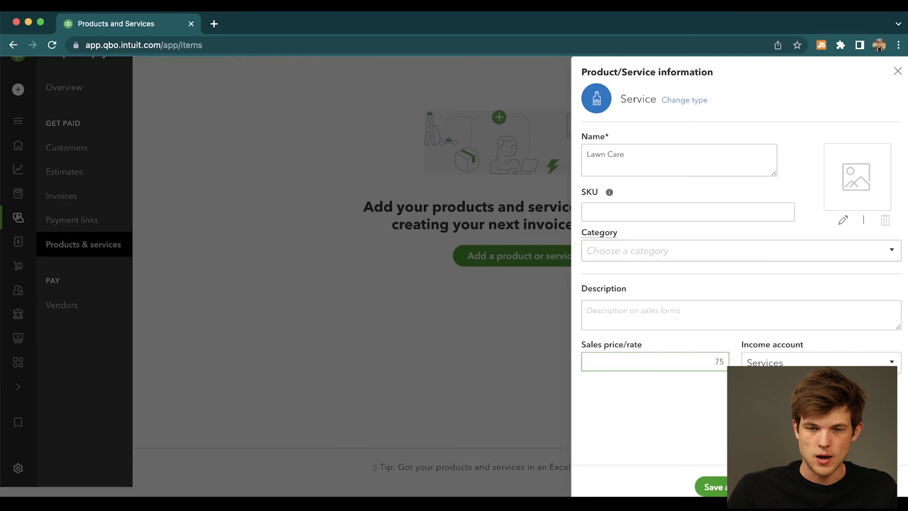
{"action": "left_click", "coordinate": [714, 487]}
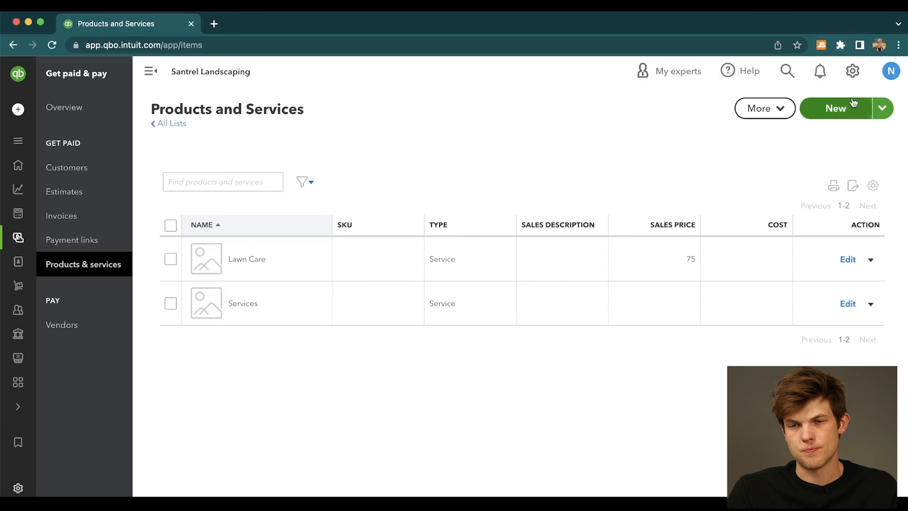
Open recurring transactions, view the transaction type choice for a new template, and close it without creating one.
{"action": "left_click", "coordinate": [854, 71]}
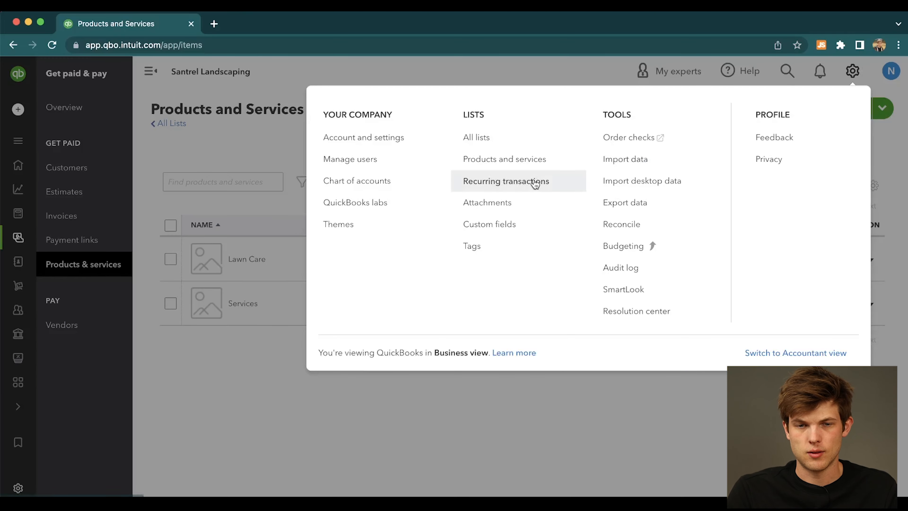
{"action": "left_click", "coordinate": [503, 182]}
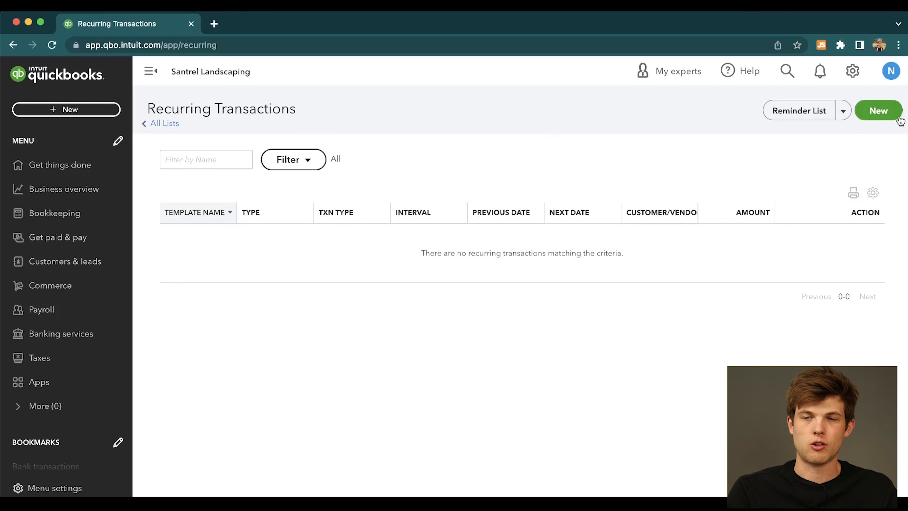
{"action": "left_click", "coordinate": [870, 113]}
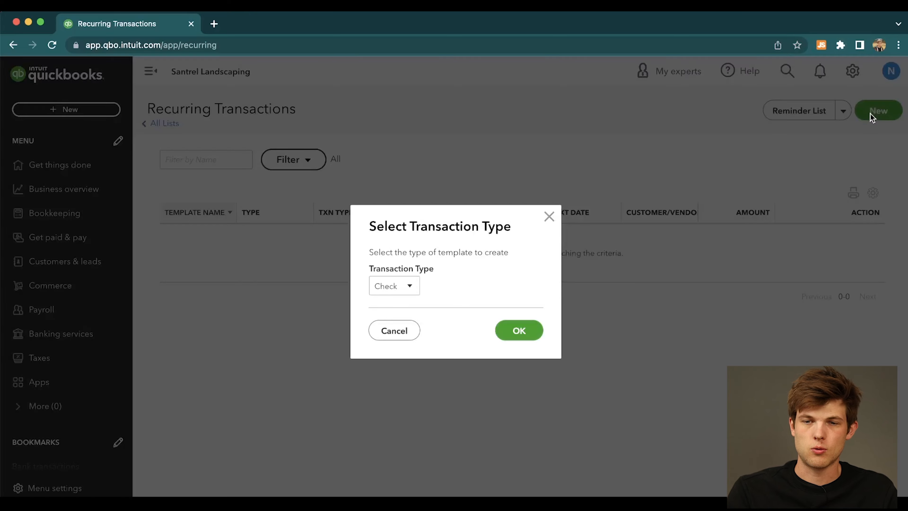
{"action": "left_click", "coordinate": [394, 287]}
{"action": "left_click", "coordinate": [549, 217]}
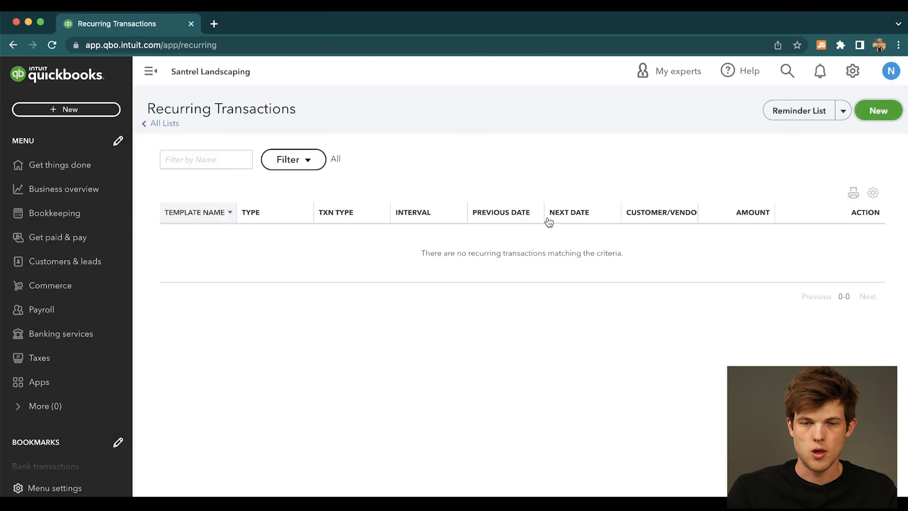
View the Custom fields page and the Tags page.
{"action": "left_click", "coordinate": [850, 74]}
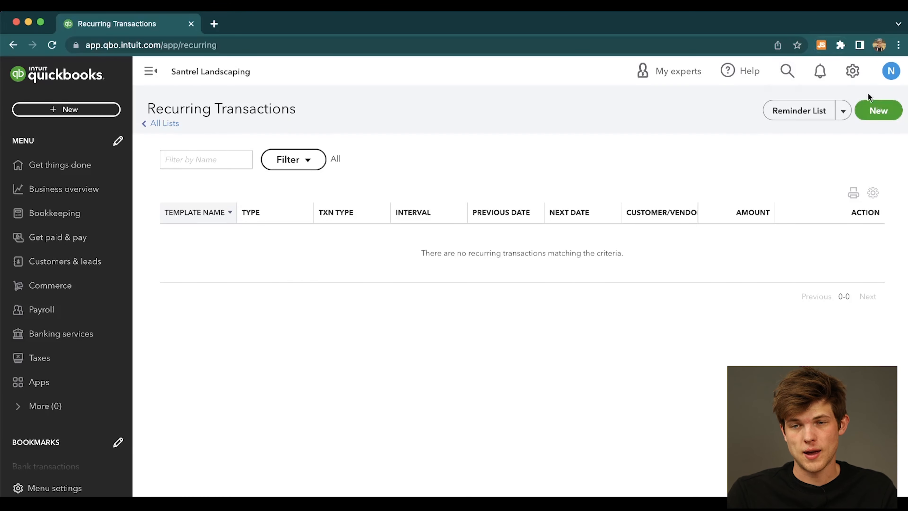
{"action": "left_click", "coordinate": [853, 70]}
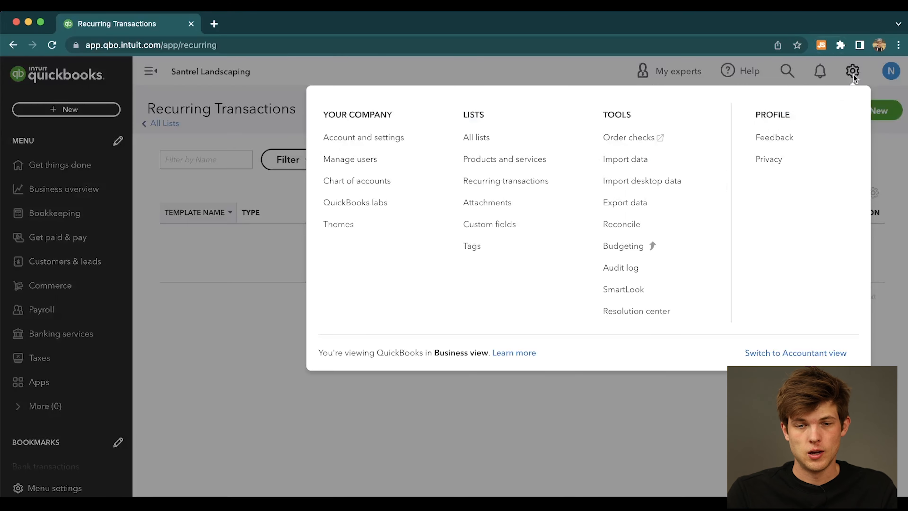
{"action": "left_click", "coordinate": [518, 232]}
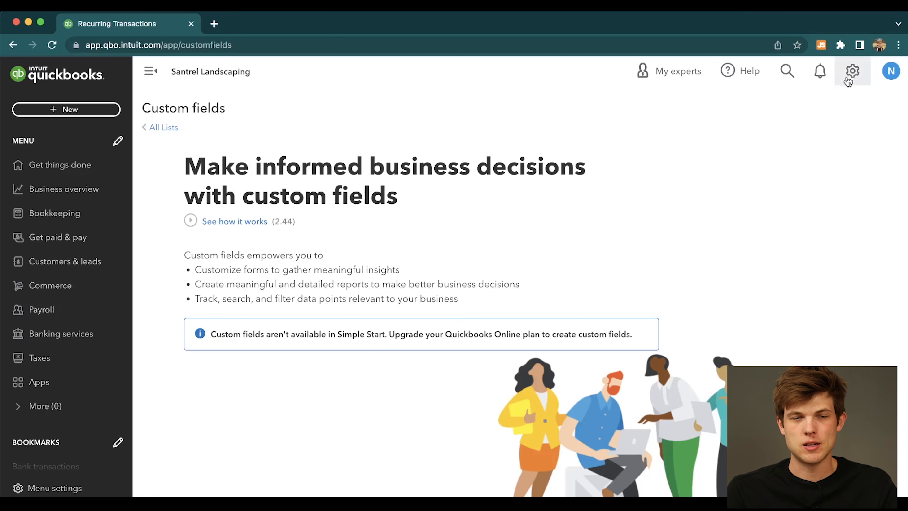
{"action": "left_click", "coordinate": [852, 72]}
{"action": "left_click", "coordinate": [475, 249]}
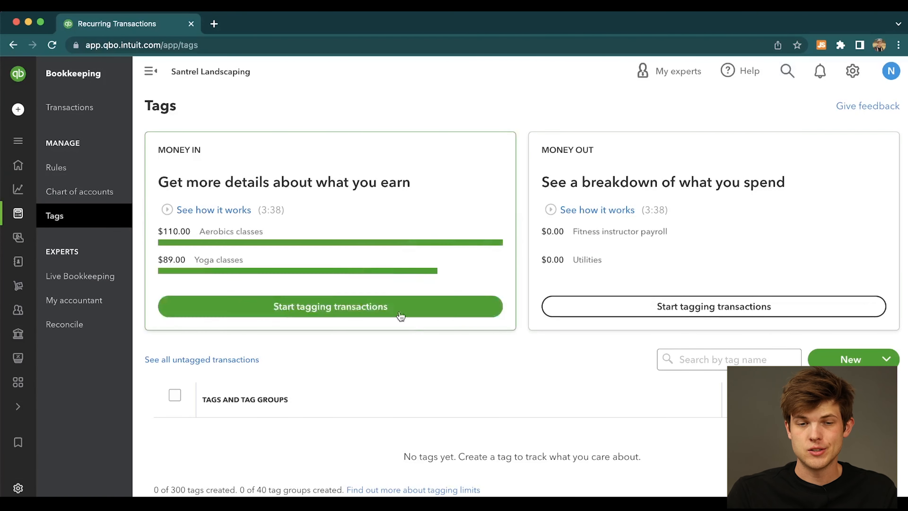
{"action": "left_click", "coordinate": [788, 74]}
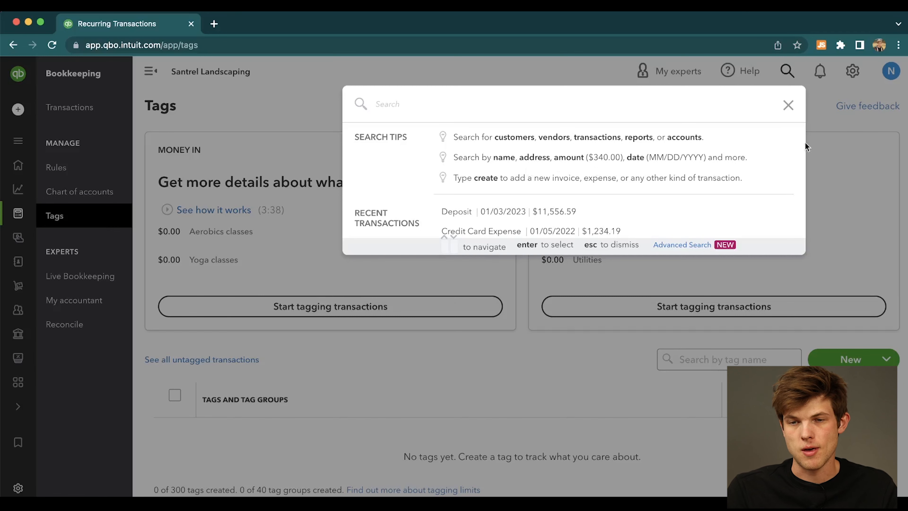
{"action": "left_click", "coordinate": [788, 105]}
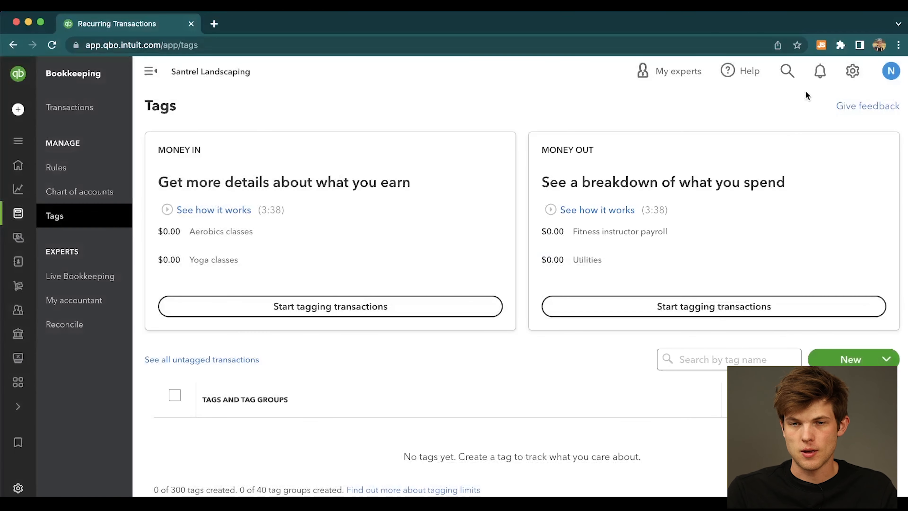
Open the check ordering site, review the voucher check options, and return to QuickBooks Online.
{"action": "left_click", "coordinate": [853, 72]}
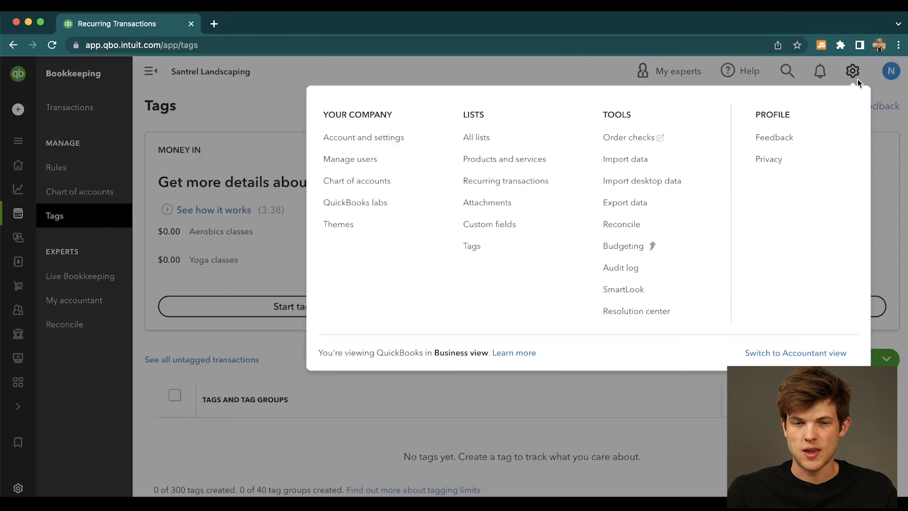
{"action": "left_click", "coordinate": [647, 142]}
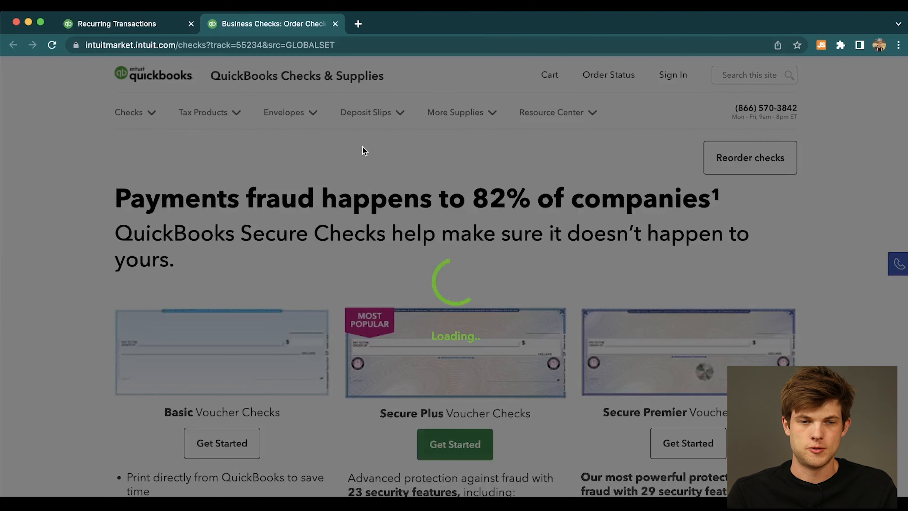
{"action": "scroll", "coordinate": [361, 193], "scroll_direction": "down", "scroll_amount": 10}
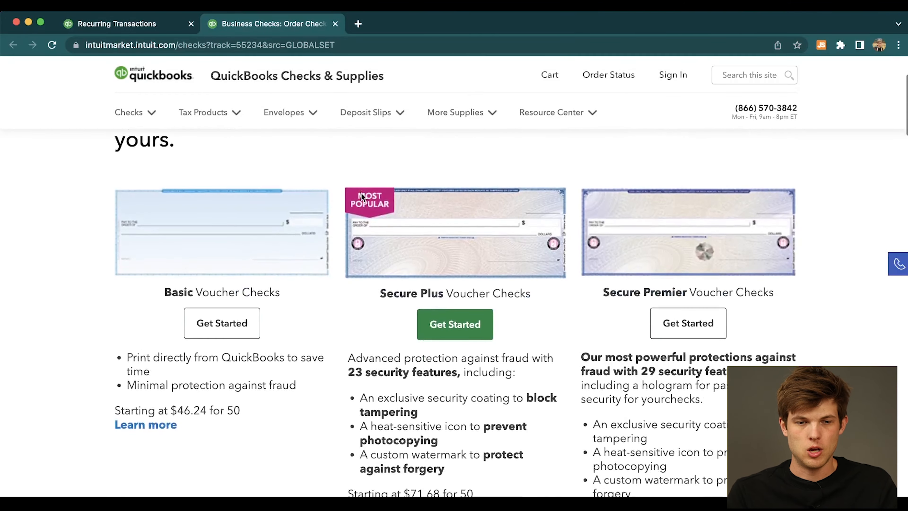
{"action": "scroll", "coordinate": [361, 193], "scroll_direction": "up", "scroll_amount": 10}
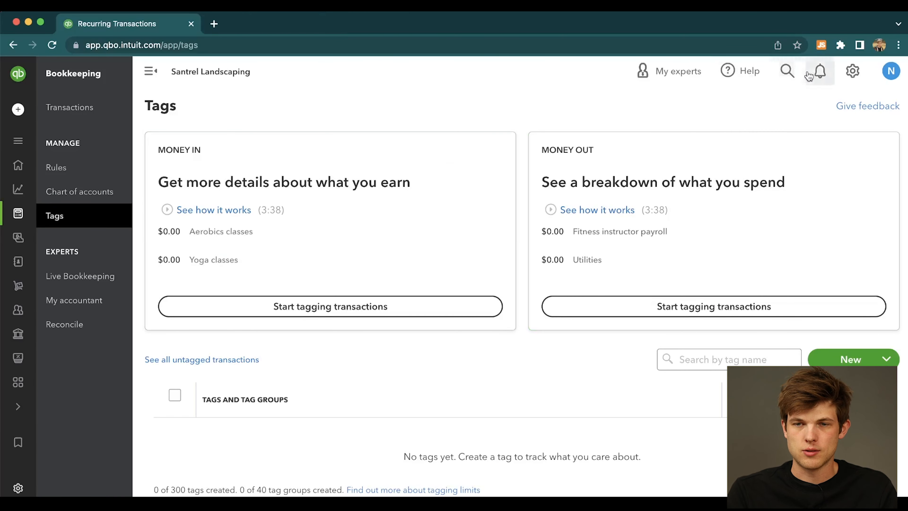
Open the Import Data page to view which kinds of data can be imported.
{"action": "left_click", "coordinate": [853, 71]}
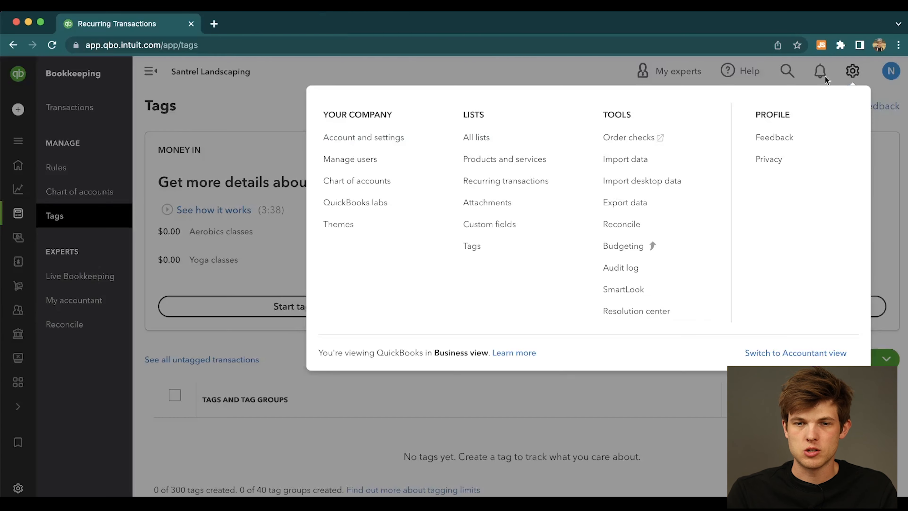
{"action": "left_click", "coordinate": [678, 169]}
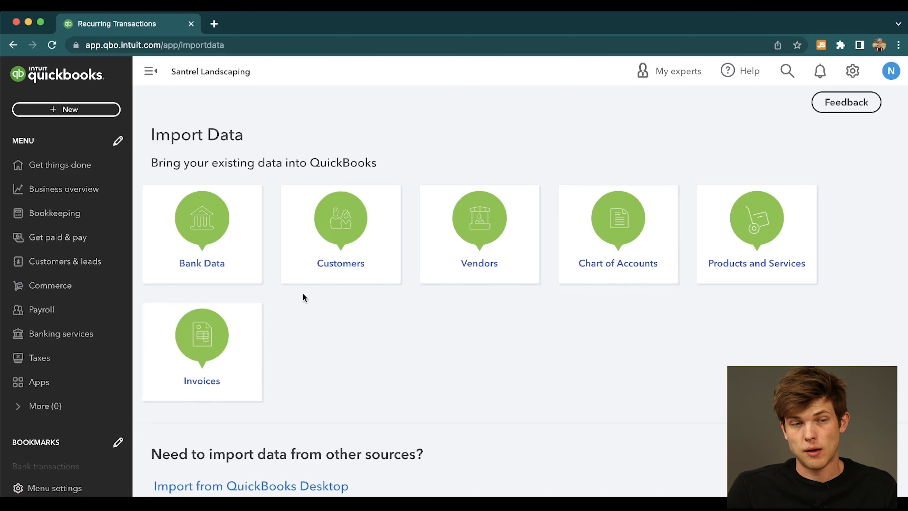
Open the Export data page, dismiss the export reason survey, review the exportable reports, and close the page.
{"action": "left_click", "coordinate": [855, 72]}
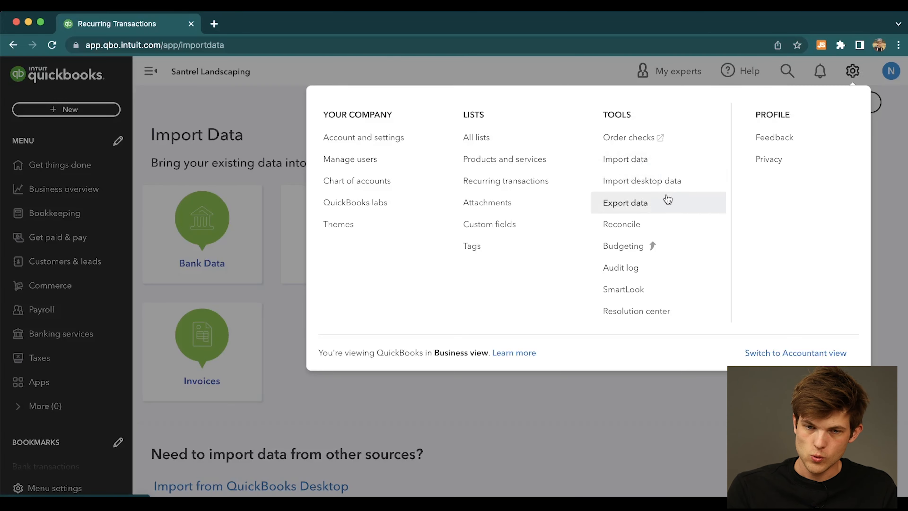
{"action": "left_click", "coordinate": [646, 206]}
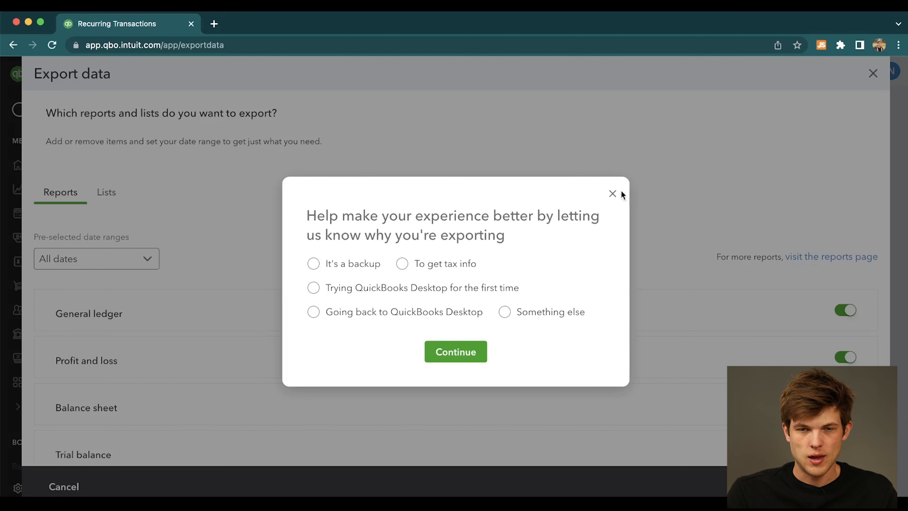
{"action": "left_click", "coordinate": [612, 193]}
{"action": "scroll", "coordinate": [424, 222], "scroll_direction": "down", "scroll_amount": 3}
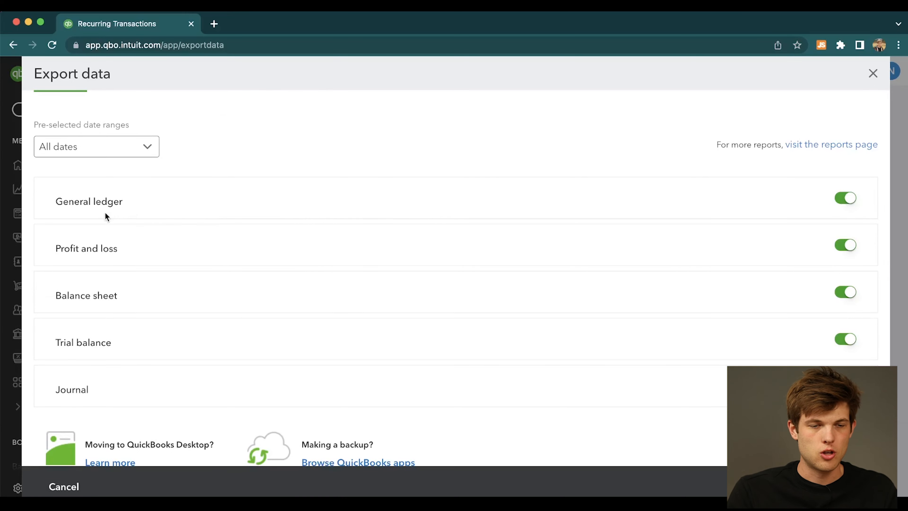
{"action": "scroll", "coordinate": [359, 312], "scroll_direction": "down", "scroll_amount": 1}
{"action": "scroll", "coordinate": [359, 312], "scroll_direction": "up", "scroll_amount": 5}
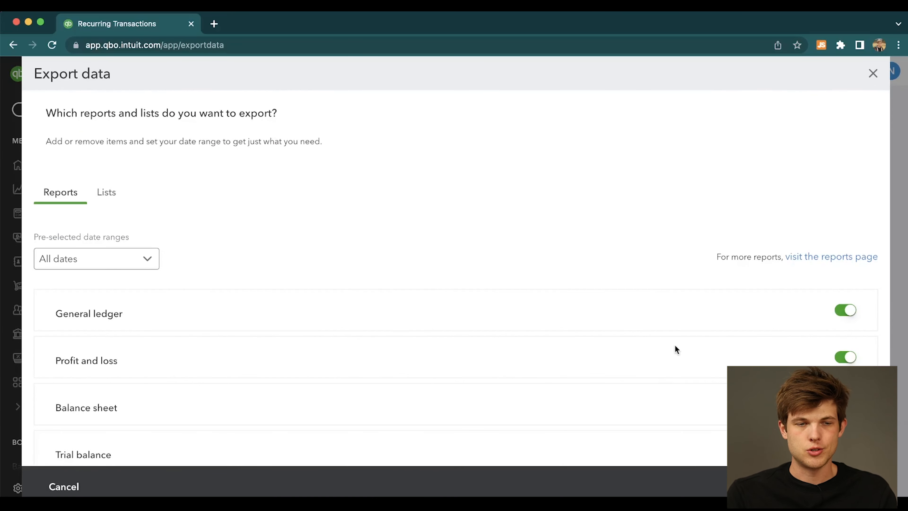
{"action": "left_click", "coordinate": [874, 73]}
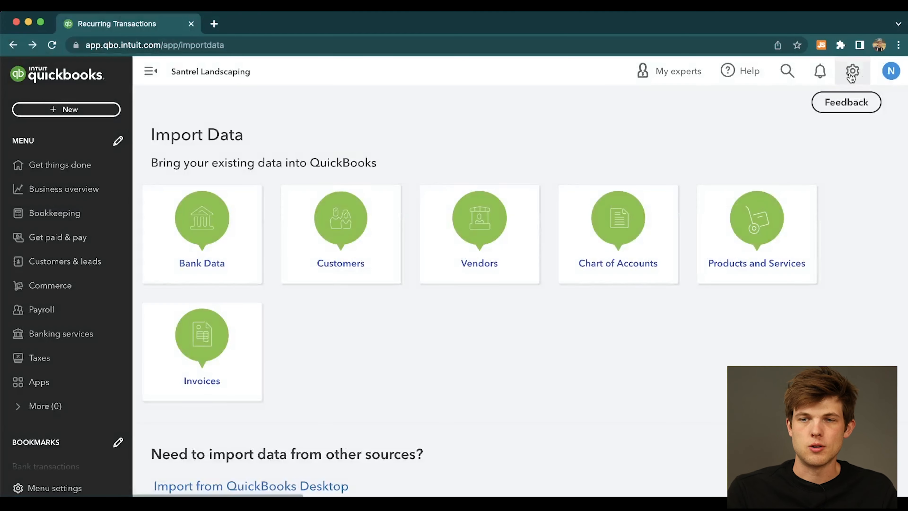
{"action": "left_click", "coordinate": [853, 71]}
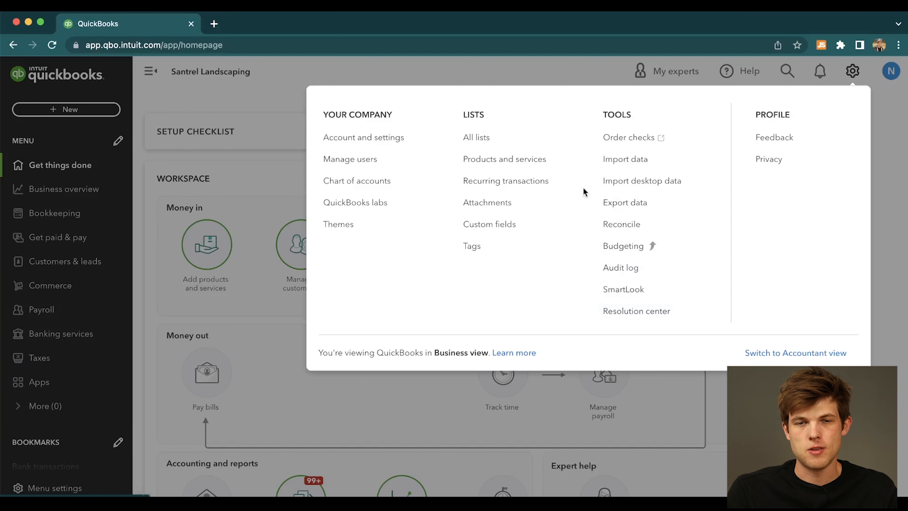
{"action": "left_click", "coordinate": [431, 69]}
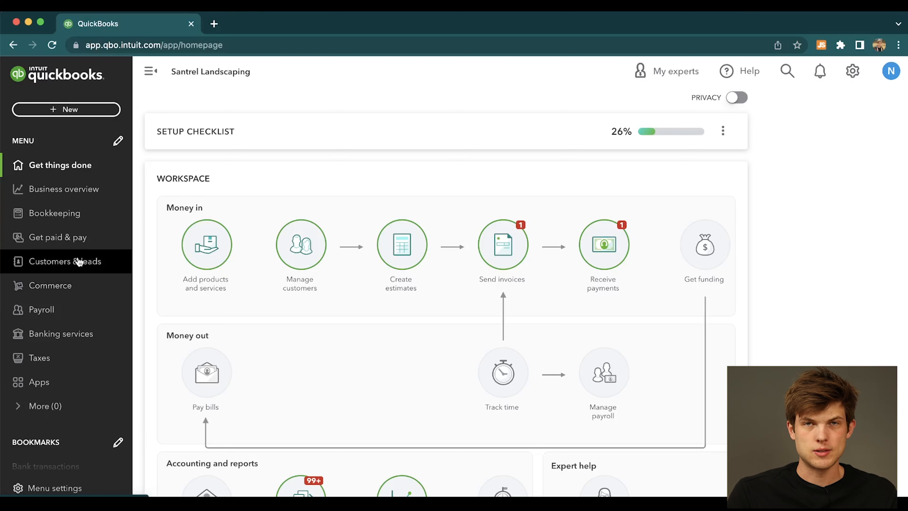
Open the Business overview and examine the cash flow forecast's money in and out for individual months.
{"action": "left_click", "coordinate": [59, 196]}
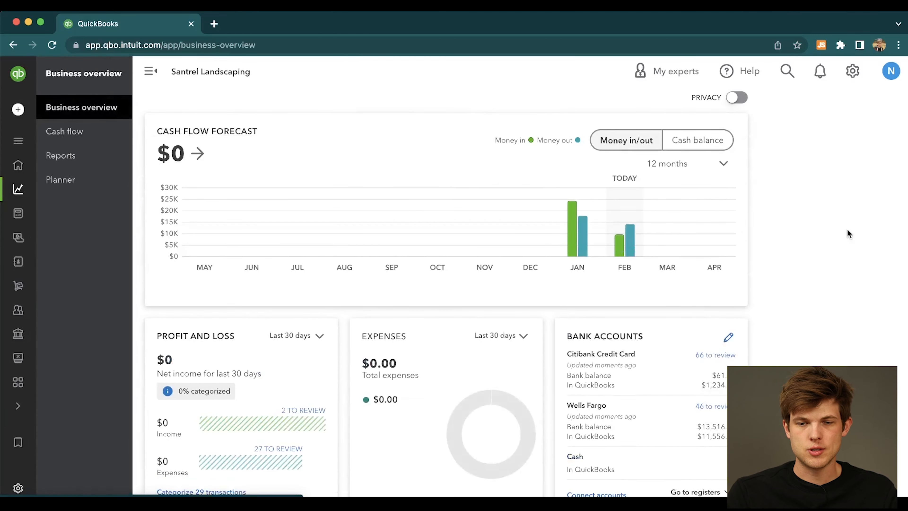
{"action": "scroll", "coordinate": [849, 233], "scroll_direction": "down", "scroll_amount": 3}
{"action": "scroll", "coordinate": [847, 230], "scroll_direction": "up", "scroll_amount": 1}
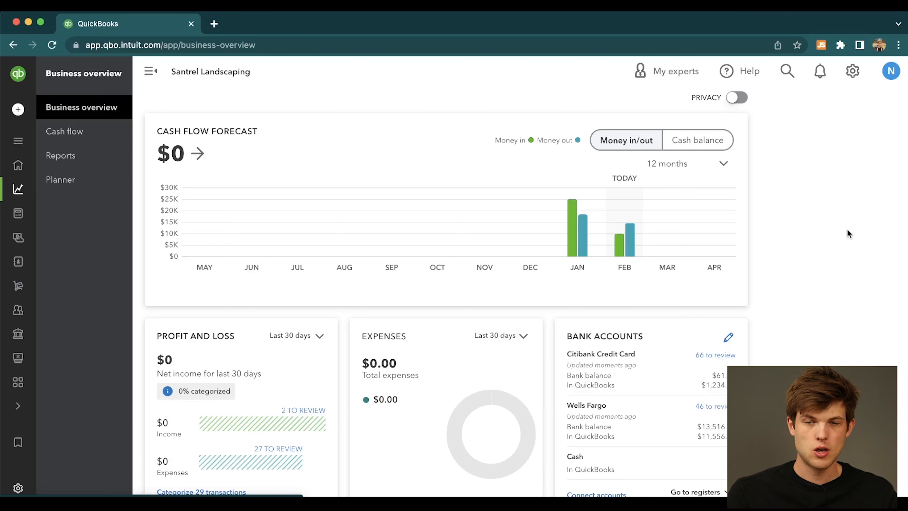
{"action": "mouse_move", "coordinate": [574, 215]}
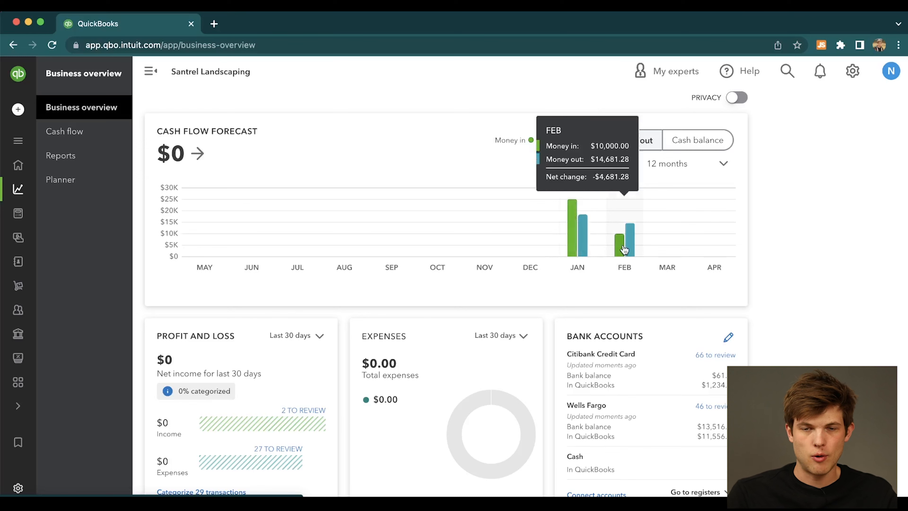
Set the period of the Profit and Loss card on the Business overview to This year.
{"action": "scroll", "coordinate": [834, 278], "scroll_direction": "down", "scroll_amount": 5}
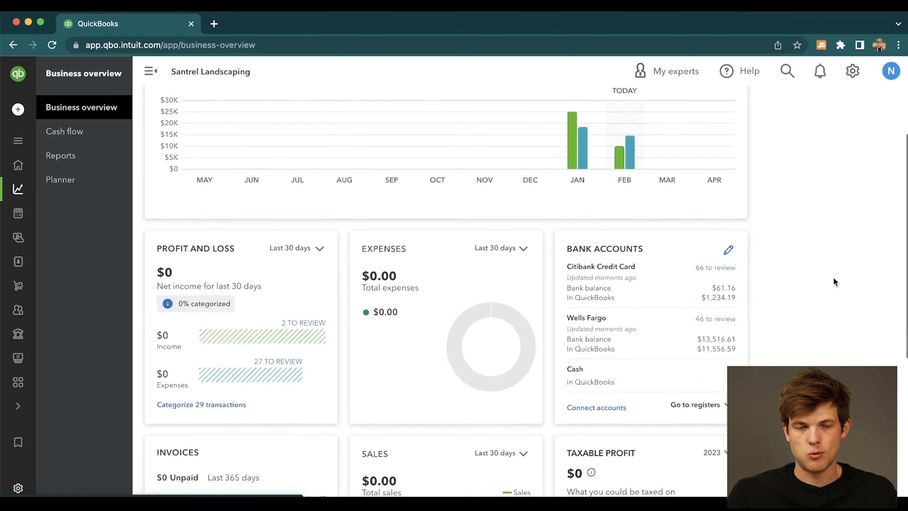
{"action": "scroll", "coordinate": [834, 278], "scroll_direction": "down", "scroll_amount": 2}
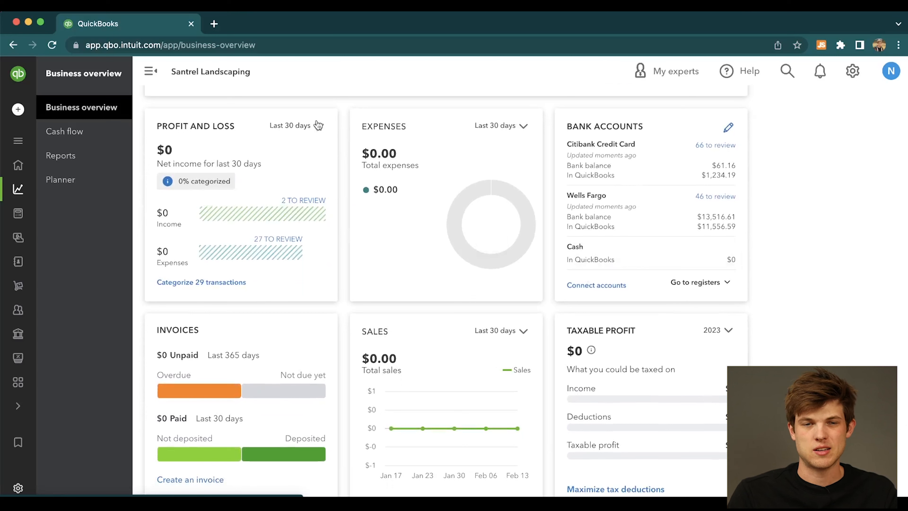
{"action": "left_click", "coordinate": [320, 132]}
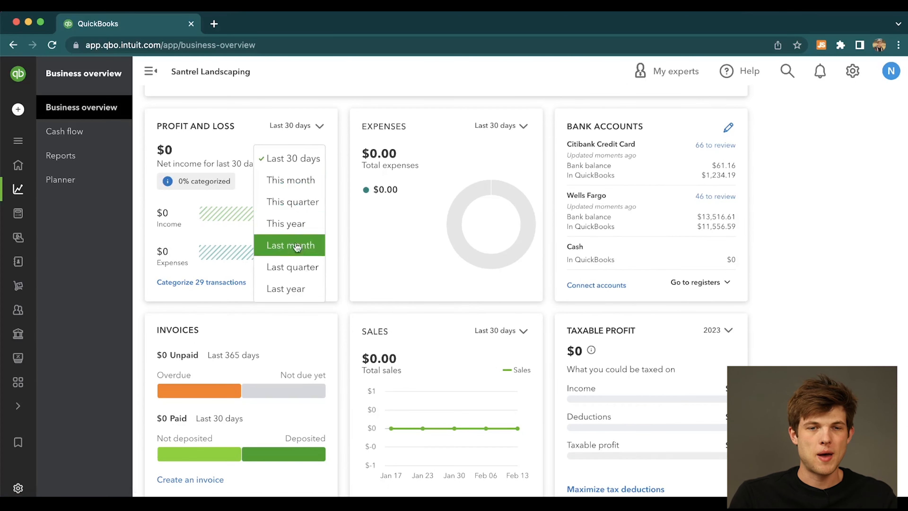
{"action": "left_click", "coordinate": [293, 224]}
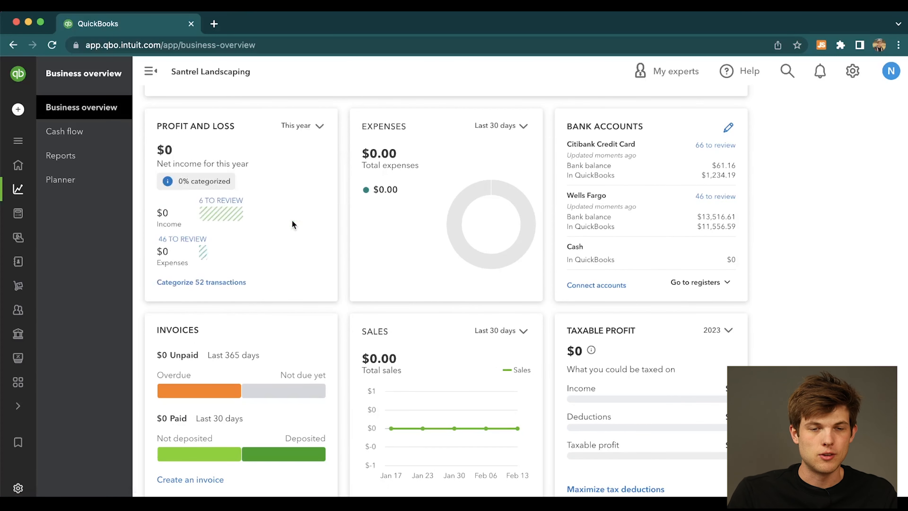
{"action": "left_click", "coordinate": [307, 127]}
{"action": "left_click", "coordinate": [325, 103]}
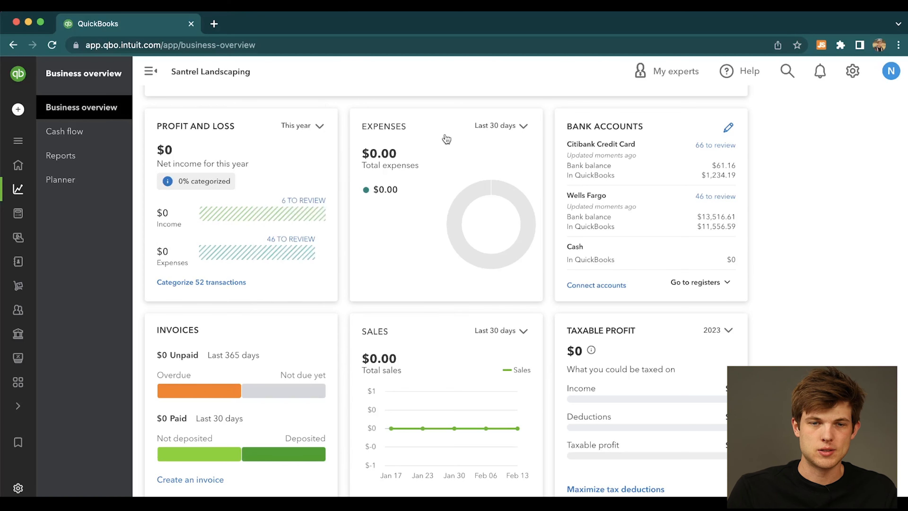
View the Expenses card's period options without changing them, and review the Invoices, Sales and Taxable Profit cards.
{"action": "left_click", "coordinate": [524, 127]}
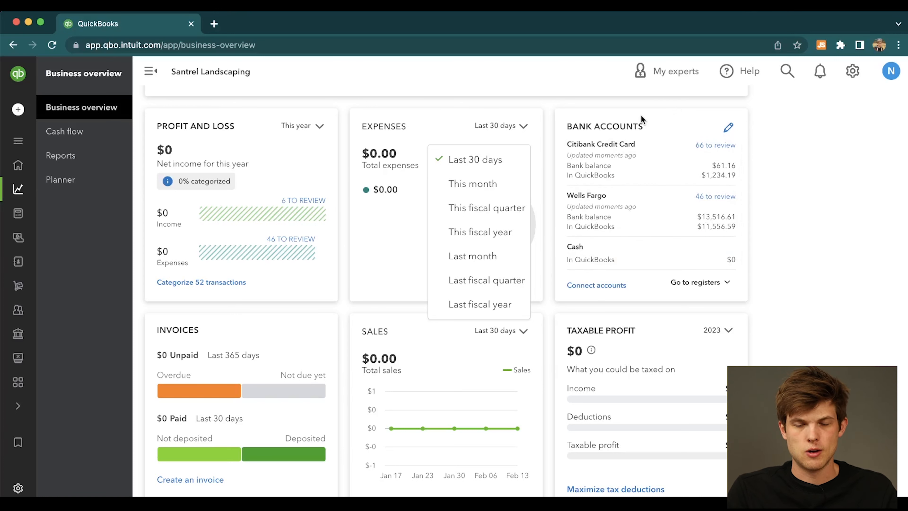
{"action": "left_click", "coordinate": [809, 159]}
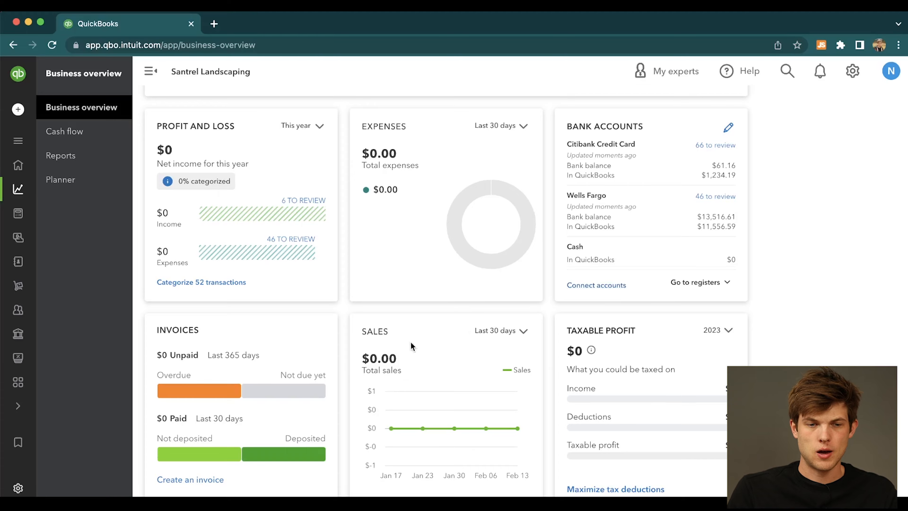
{"action": "scroll", "coordinate": [411, 342], "scroll_direction": "down", "scroll_amount": 4}
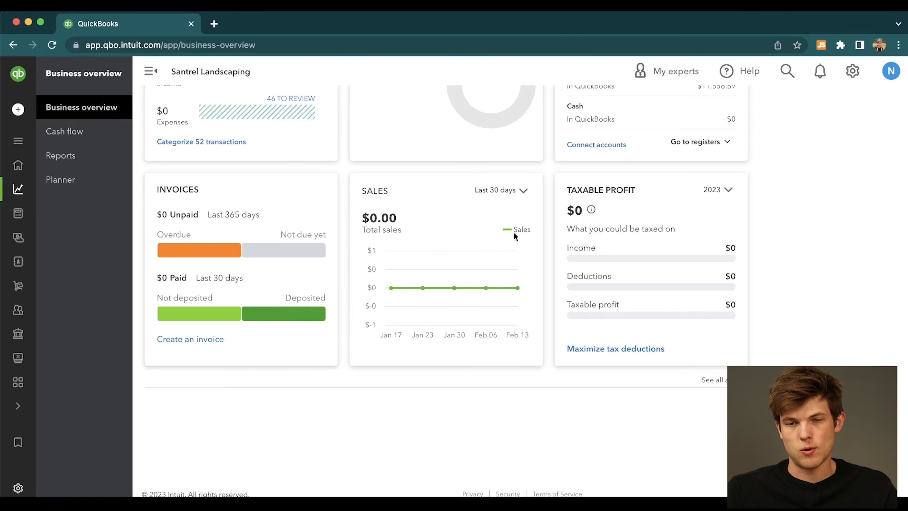
{"action": "scroll", "coordinate": [711, 233], "scroll_direction": "up", "scroll_amount": 3}
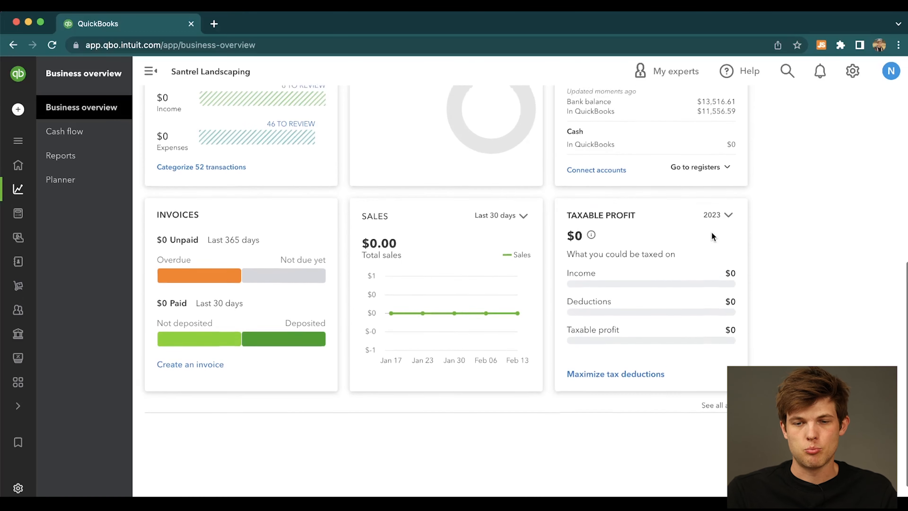
{"action": "scroll", "coordinate": [712, 232], "scroll_direction": "up", "scroll_amount": 10}
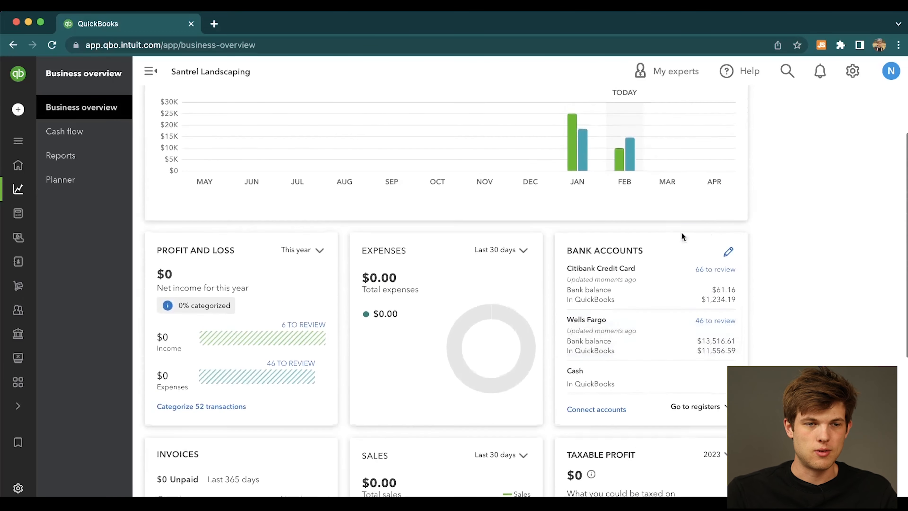
{"action": "scroll", "coordinate": [451, 230], "scroll_direction": "up", "scroll_amount": 4}
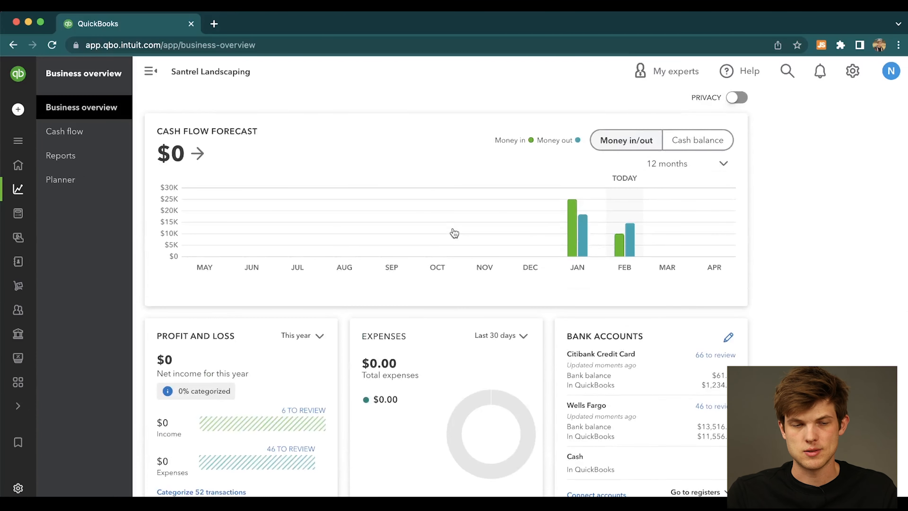
Open the bank transactions page in the Bookkeeping section.
{"action": "mouse_move", "coordinate": [18, 215]}
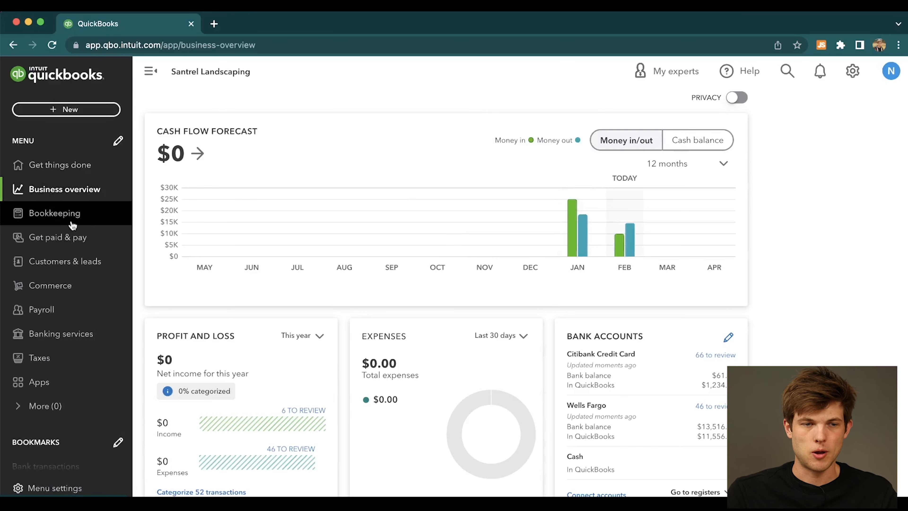
{"action": "left_click", "coordinate": [101, 216]}
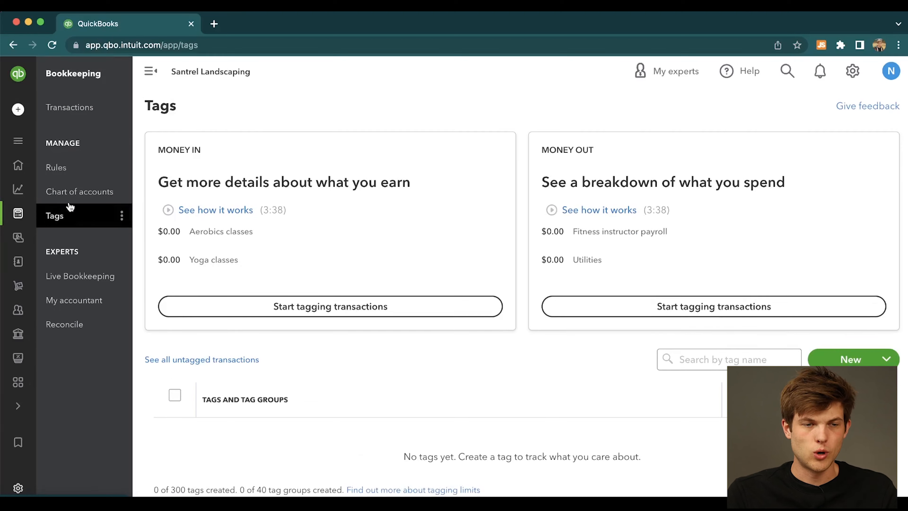
{"action": "left_click", "coordinate": [74, 111]}
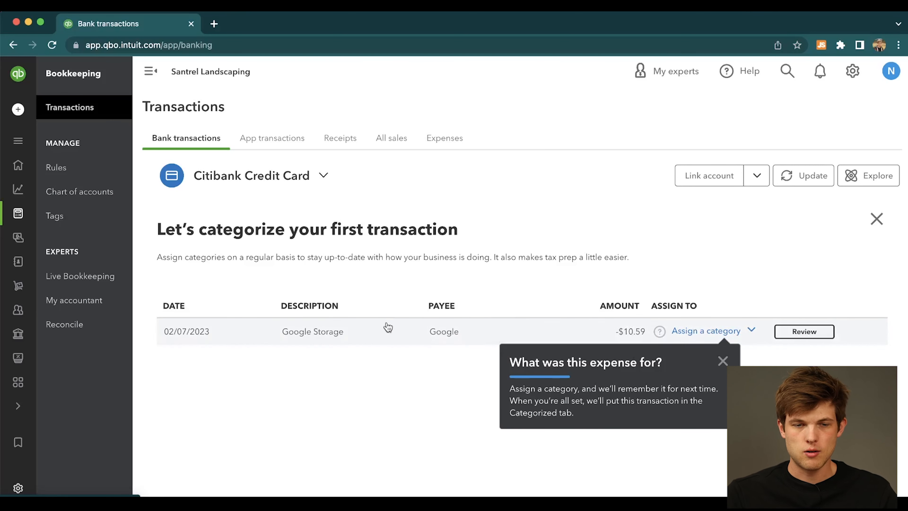
Categorize the 02/07/2023 Google Storage transaction by searching for "software" and assigning Software & apps, and dismiss the completion message.
{"action": "left_click", "coordinate": [694, 331]}
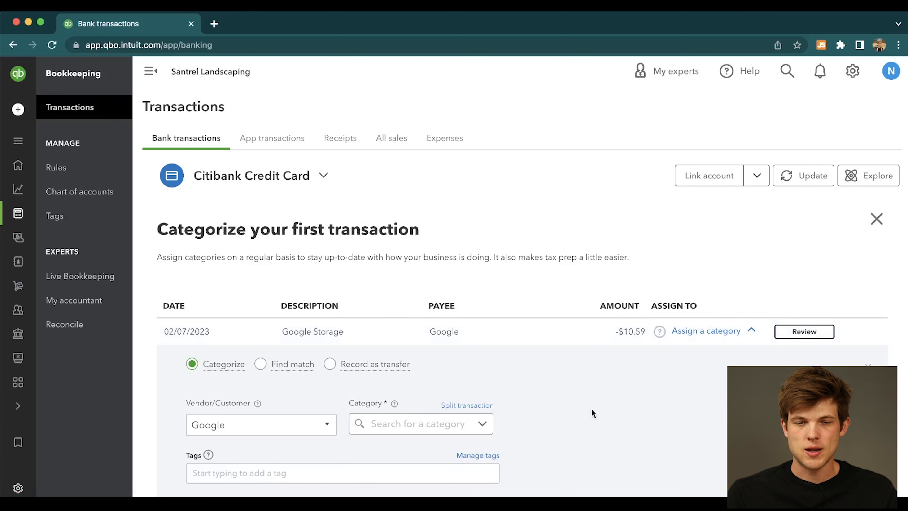
{"action": "scroll", "coordinate": [592, 411], "scroll_direction": "down", "scroll_amount": 3}
{"action": "left_click", "coordinate": [447, 329]}
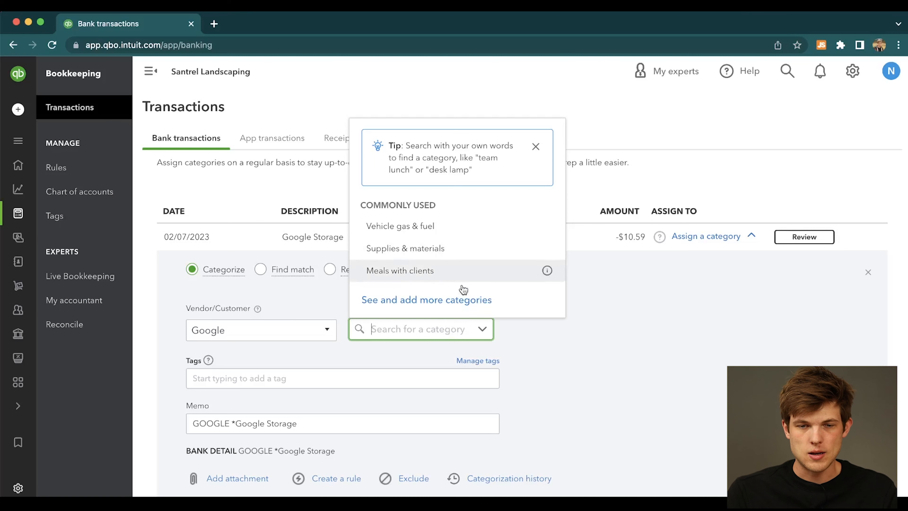
{"action": "type", "text": "sof"}
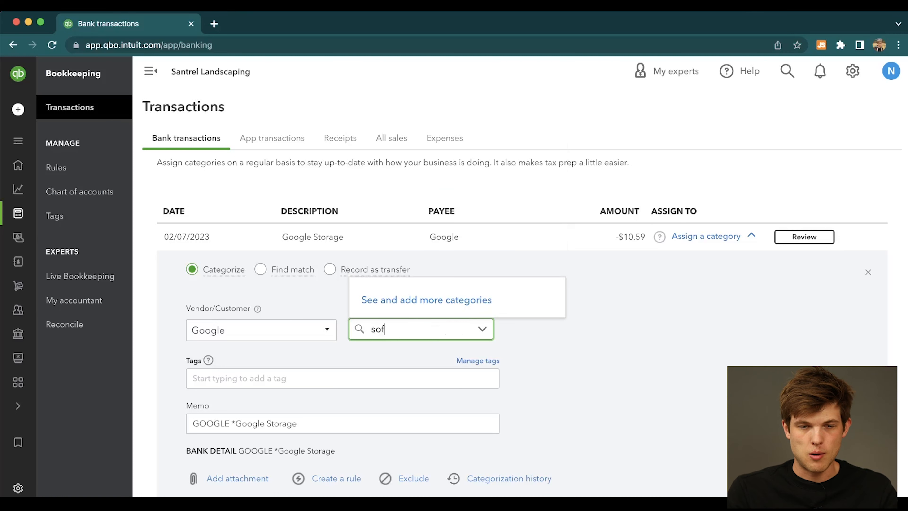
{"action": "type", "text": "tware"}
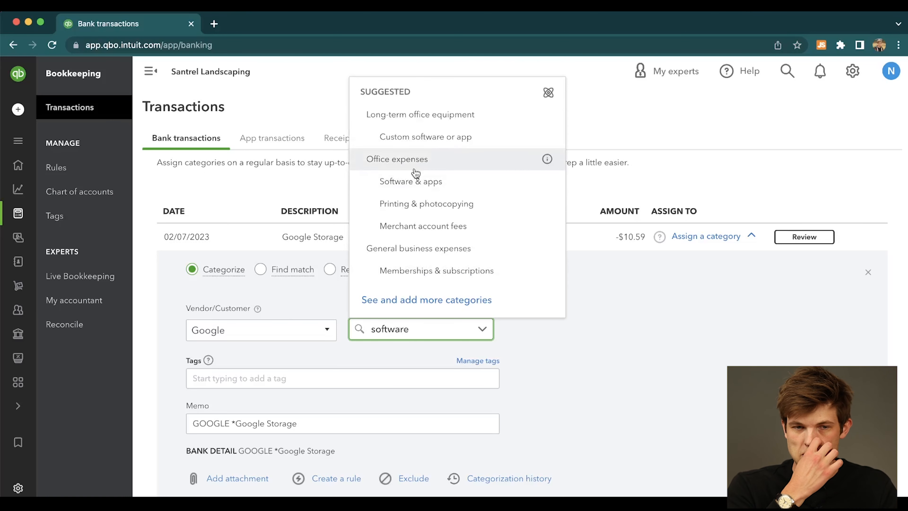
{"action": "left_click", "coordinate": [436, 188]}
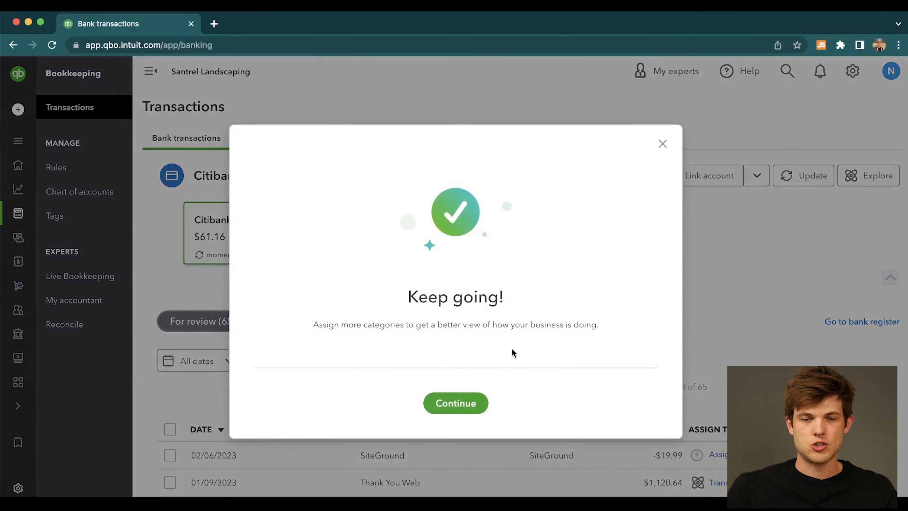
{"action": "left_click", "coordinate": [462, 397]}
{"action": "left_click", "coordinate": [552, 388]}
Review the list of Citibank Credit Card transactions that still need categorizing.
{"action": "scroll", "coordinate": [582, 229], "scroll_direction": "down", "scroll_amount": 2}
{"action": "scroll", "coordinate": [583, 232], "scroll_direction": "down", "scroll_amount": 1}
{"action": "scroll", "coordinate": [583, 231], "scroll_direction": "up", "scroll_amount": 1}
{"action": "scroll", "coordinate": [583, 231], "scroll_direction": "down", "scroll_amount": 2}
{"action": "scroll", "coordinate": [581, 228], "scroll_direction": "up", "scroll_amount": 2}
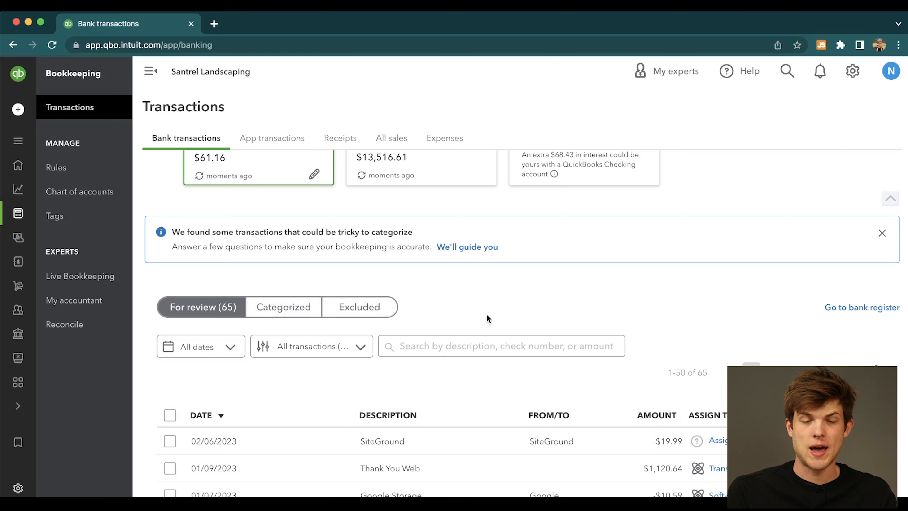
{"action": "scroll", "coordinate": [545, 273], "scroll_direction": "down", "scroll_amount": 2}
{"action": "scroll", "coordinate": [544, 273], "scroll_direction": "up", "scroll_amount": 4}
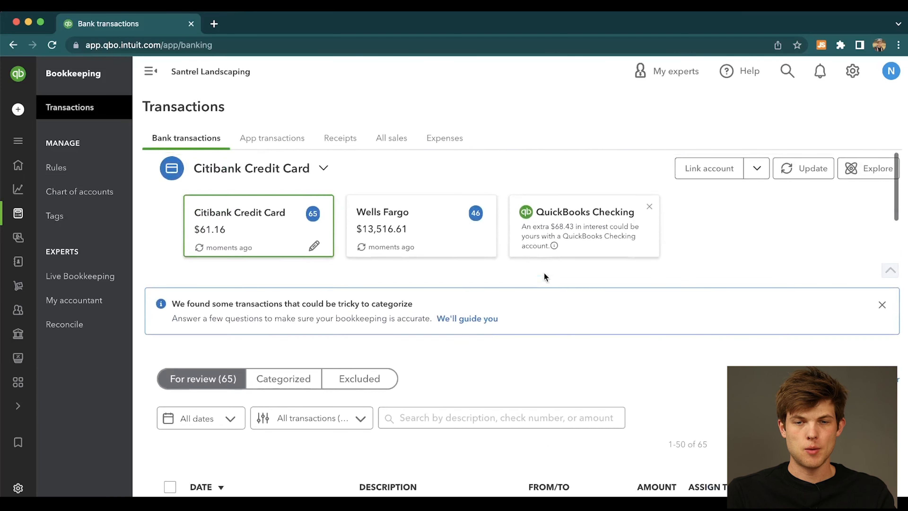
Switch to the Wells Fargo account, return to the Citibank Credit Card, and examine its suggested transaction categories.
{"action": "left_click", "coordinate": [390, 224]}
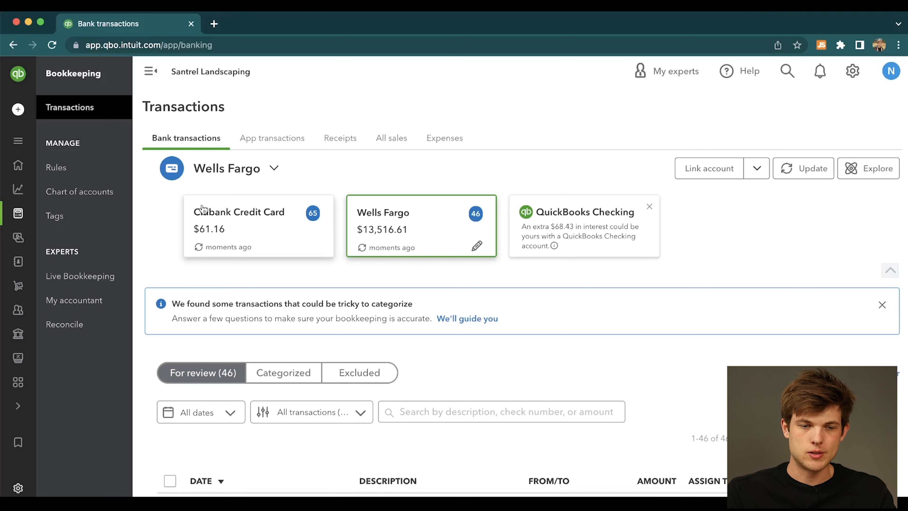
{"action": "left_click", "coordinate": [228, 234]}
{"action": "scroll", "coordinate": [488, 310], "scroll_direction": "down", "scroll_amount": 2}
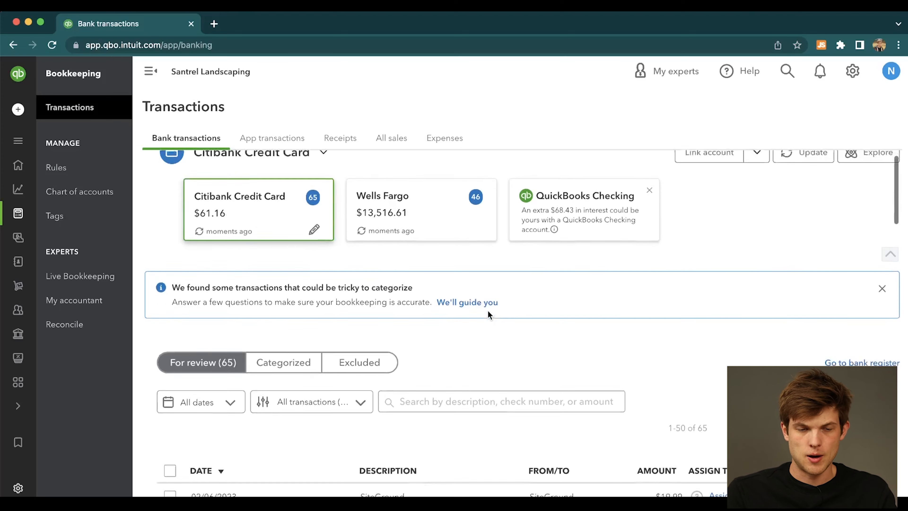
{"action": "scroll", "coordinate": [489, 314], "scroll_direction": "down", "scroll_amount": 3}
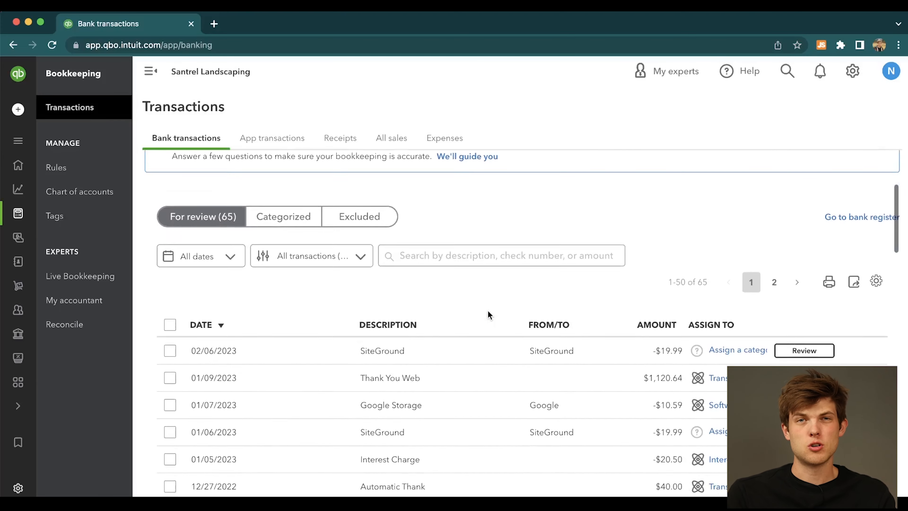
{"action": "scroll", "coordinate": [488, 315], "scroll_direction": "down", "scroll_amount": 1}
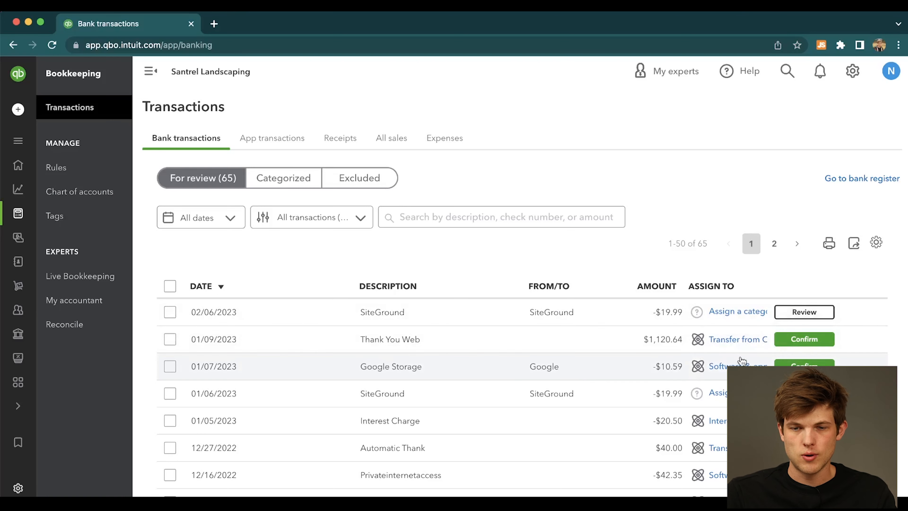
Confirm the 01/09/2023 Thank You Web transfer and 01/07/2023 Google Storage expense, and create a rule using the same category for all Google Storage expenses.
{"action": "left_click", "coordinate": [787, 338]}
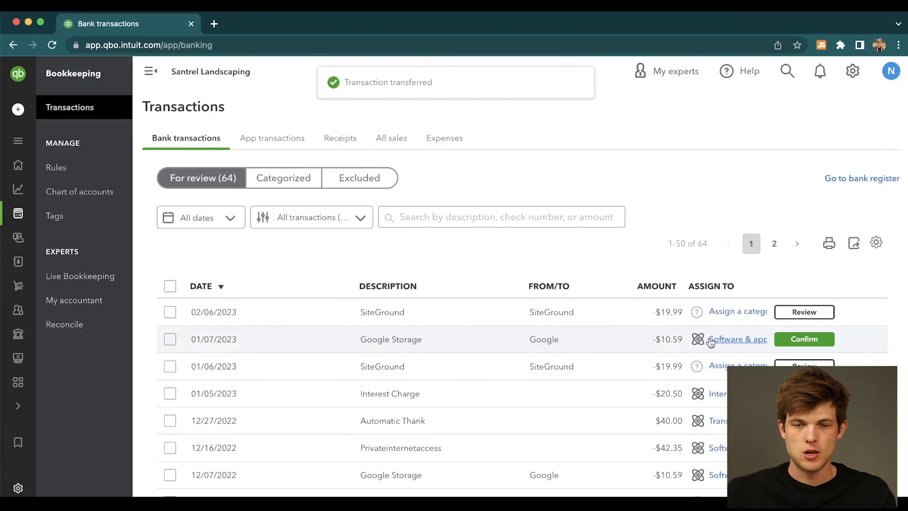
{"action": "left_click", "coordinate": [803, 338]}
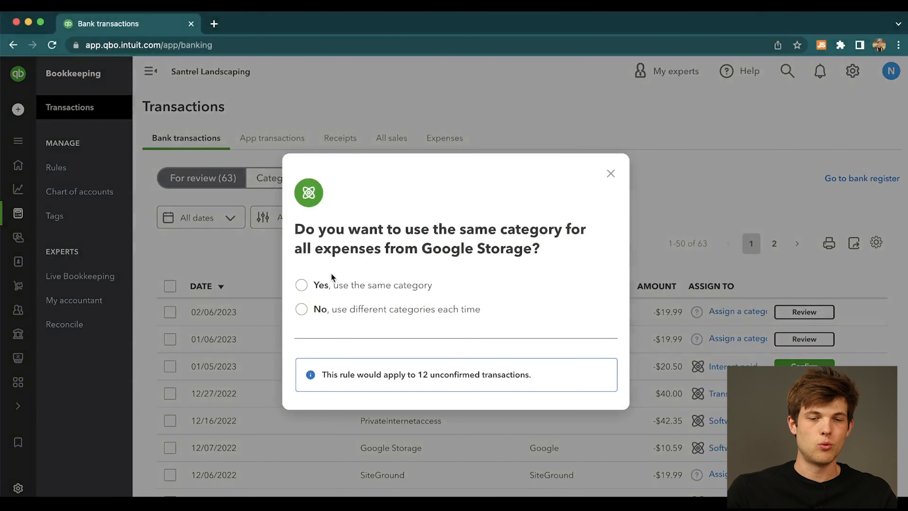
{"action": "left_click", "coordinate": [301, 287]}
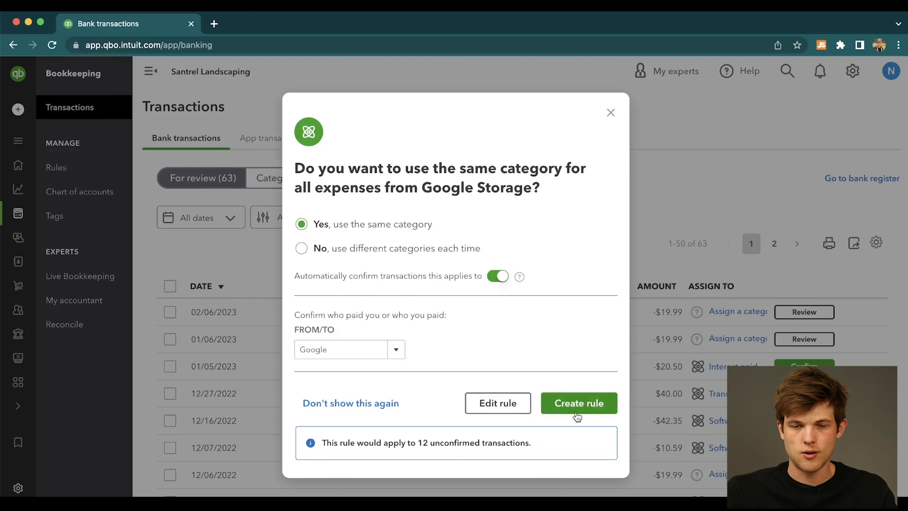
{"action": "left_click", "coordinate": [586, 404]}
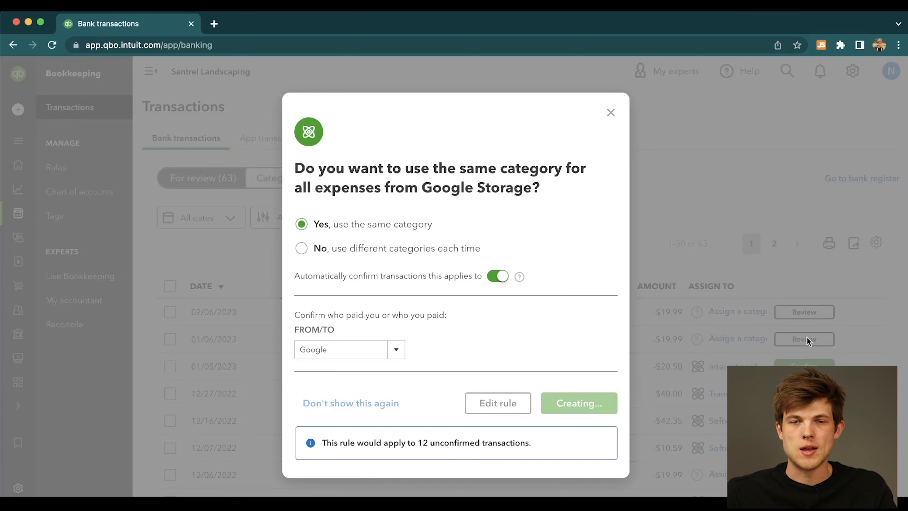
Confirm the 01/05/2023 Interest Charge transaction under the suggested Interest paid category.
{"action": "scroll", "coordinate": [873, 357], "scroll_direction": "down", "scroll_amount": 2}
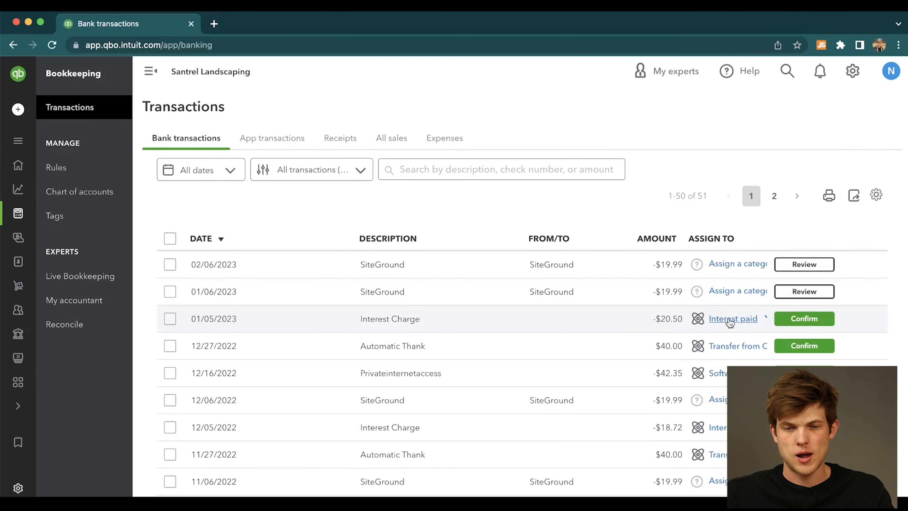
{"action": "left_click", "coordinate": [803, 319]}
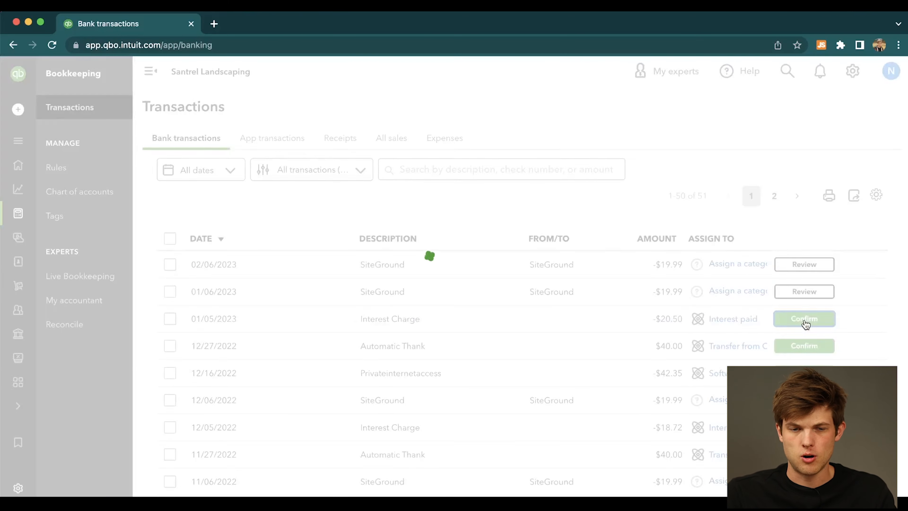
Categorize the 11/06/2022 SiteGround transaction by searching for "software", assigning Software & apps and confirming it.
{"action": "scroll", "coordinate": [591, 409], "scroll_direction": "down", "scroll_amount": 2}
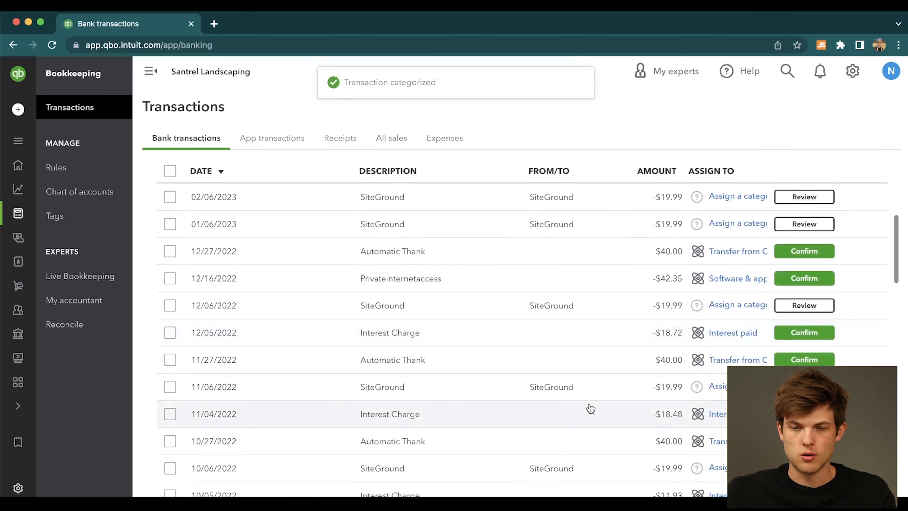
{"action": "scroll", "coordinate": [622, 465], "scroll_direction": "down", "scroll_amount": 1}
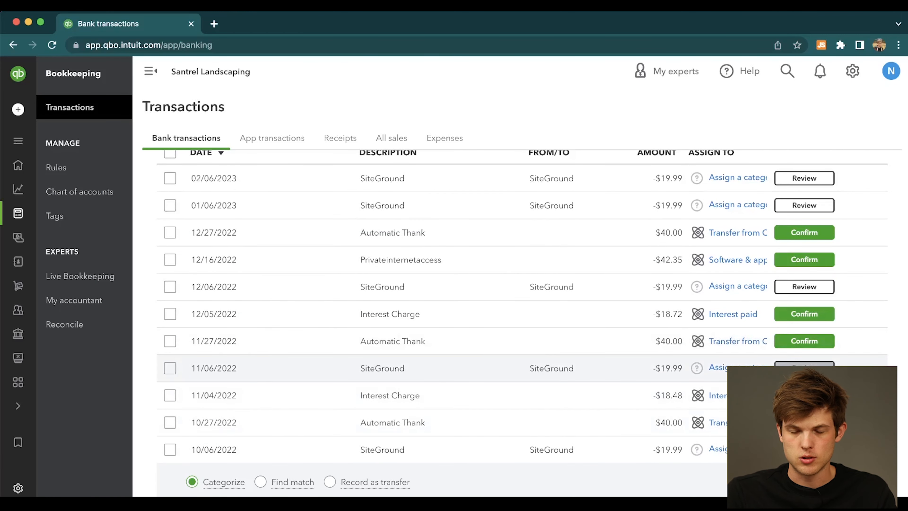
{"action": "left_click", "coordinate": [804, 368]}
{"action": "scroll", "coordinate": [479, 409], "scroll_direction": "down", "scroll_amount": 5}
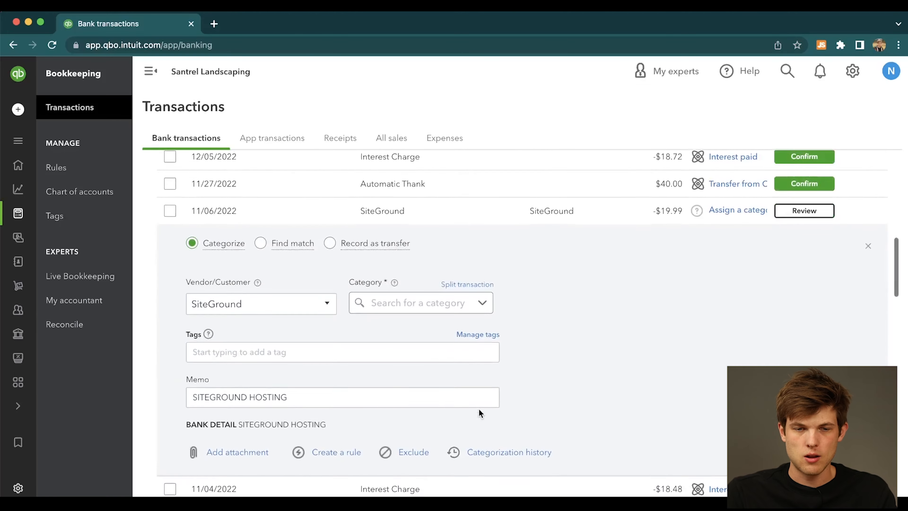
{"action": "left_click", "coordinate": [431, 273]}
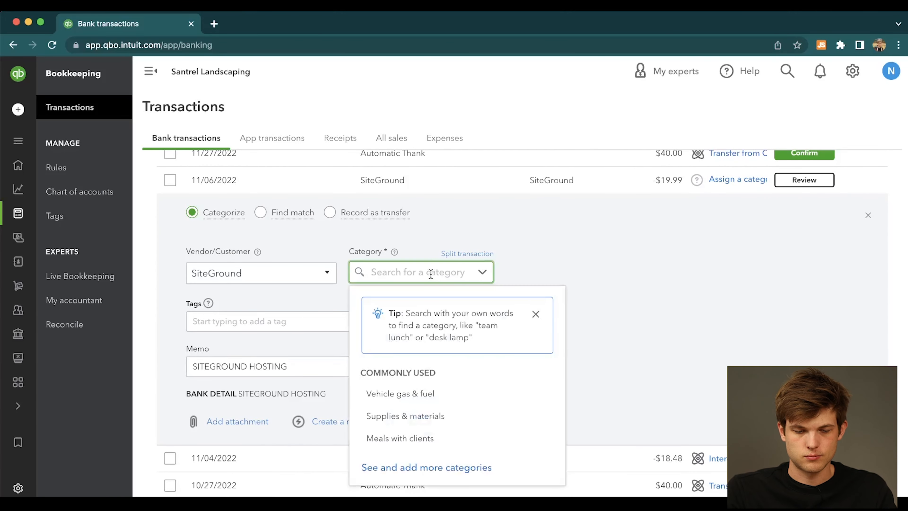
{"action": "type", "text": "software"}
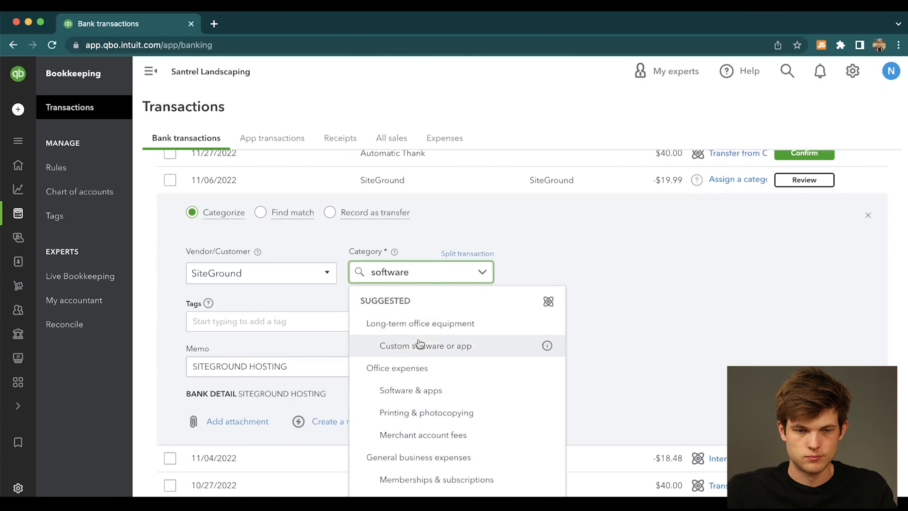
{"action": "left_click", "coordinate": [412, 391]}
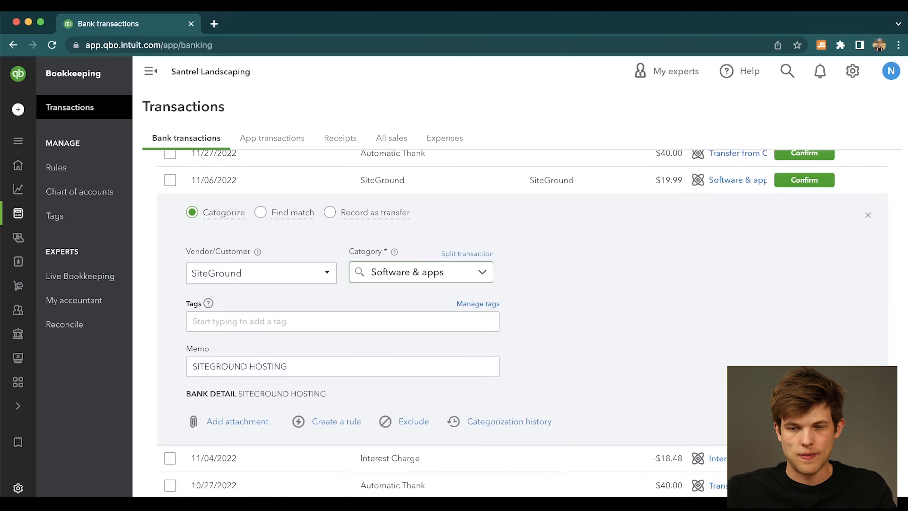
{"action": "left_click", "coordinate": [848, 421]}
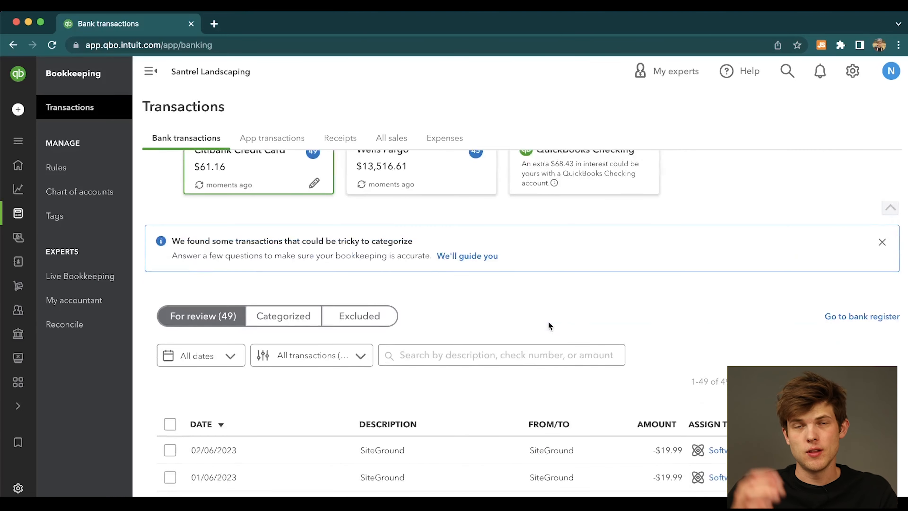
Review the Citibank Credit Card's categorized transactions and return to the ones awaiting review.
{"action": "scroll", "coordinate": [548, 322], "scroll_direction": "down", "scroll_amount": 3}
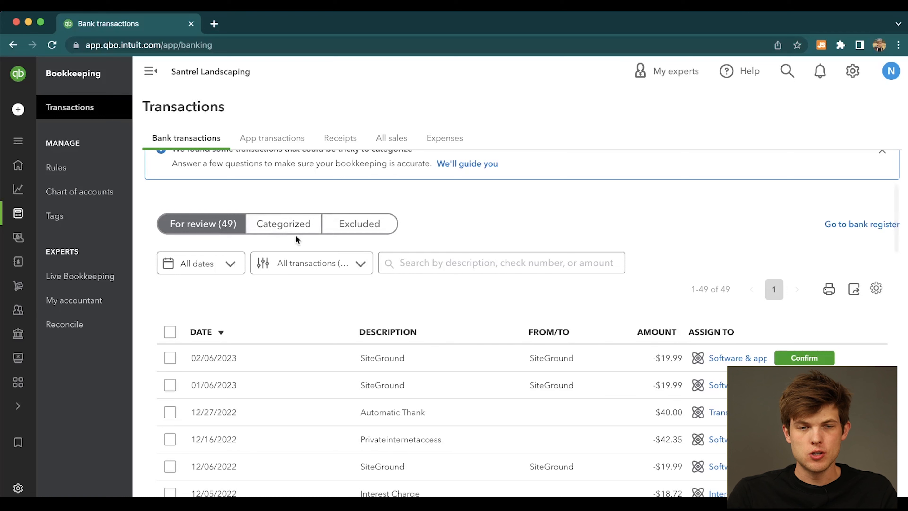
{"action": "left_click", "coordinate": [312, 233]}
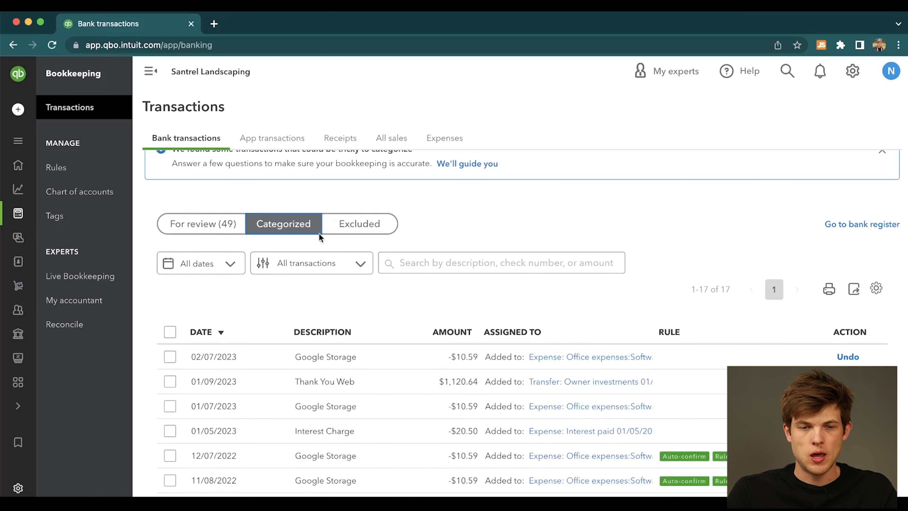
{"action": "scroll", "coordinate": [496, 419], "scroll_direction": "down", "scroll_amount": 2}
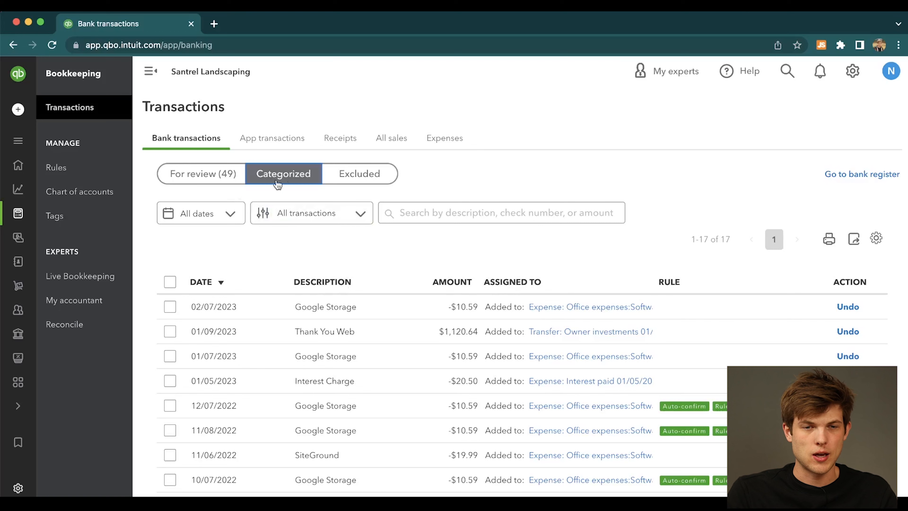
{"action": "left_click", "coordinate": [224, 176]}
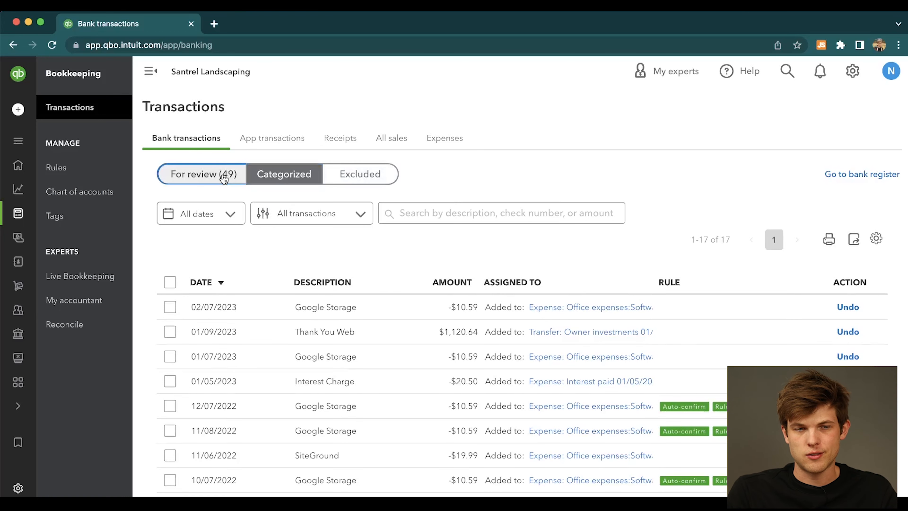
Exclude the 01/06/2023 SiteGround transaction from the Citibank Credit Card's transactions for review.
{"action": "scroll", "coordinate": [515, 254], "scroll_direction": "down", "scroll_amount": 3}
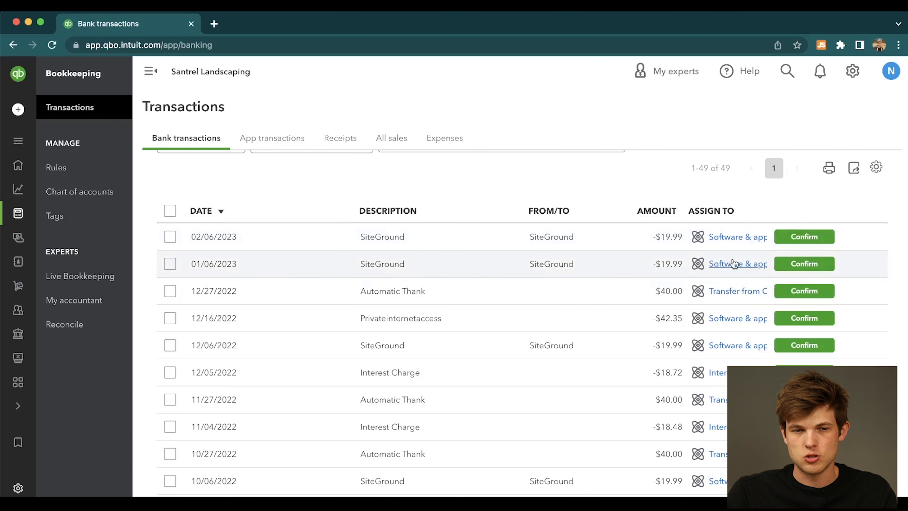
{"action": "left_click", "coordinate": [712, 265]}
{"action": "scroll", "coordinate": [452, 321], "scroll_direction": "down", "scroll_amount": 3}
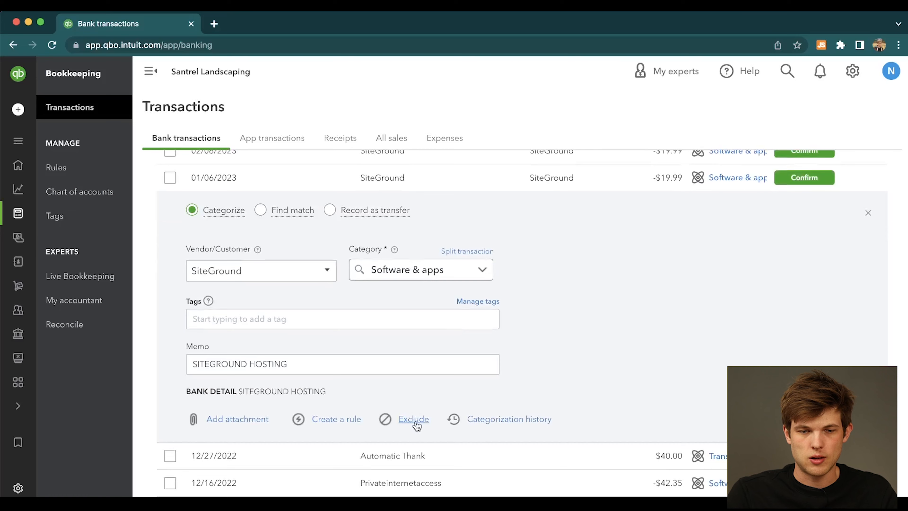
{"action": "left_click", "coordinate": [414, 422]}
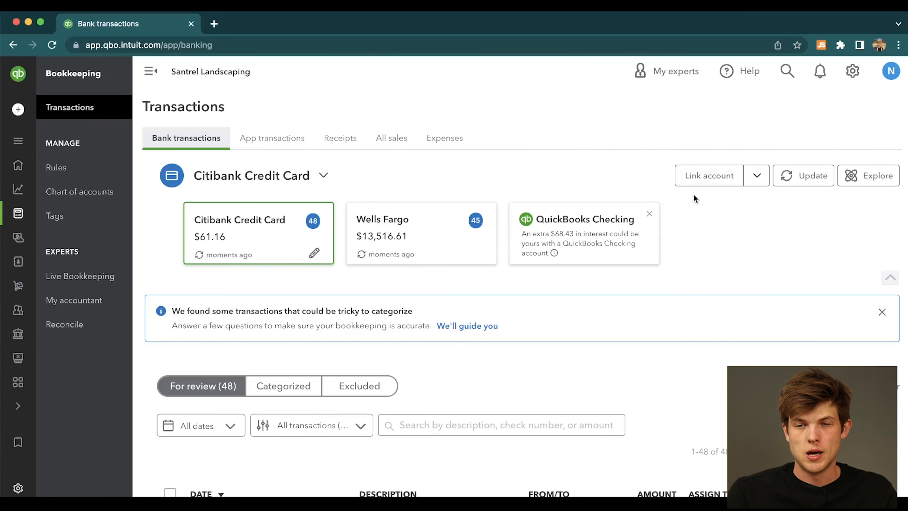
View the additional account linking options, such as uploading transactions from a file, and close them.
{"action": "left_click", "coordinate": [757, 178]}
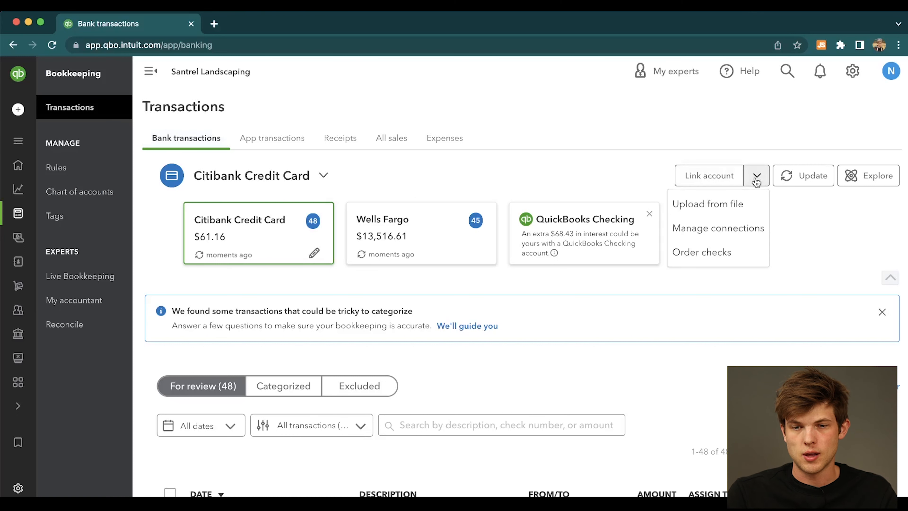
{"action": "left_click", "coordinate": [641, 173]}
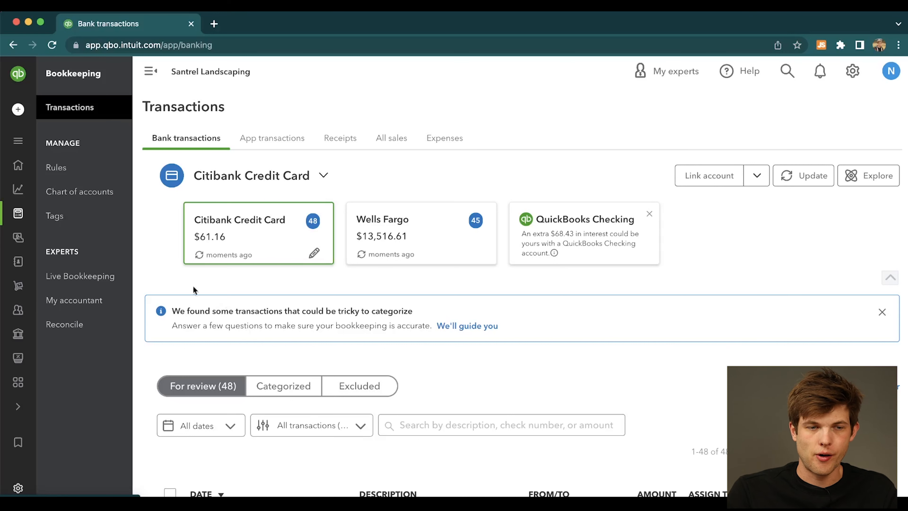
Open the Get paid & pay overview and examine its income chart, payment setup tasks and shortcuts.
{"action": "mouse_move", "coordinate": [20, 216]}
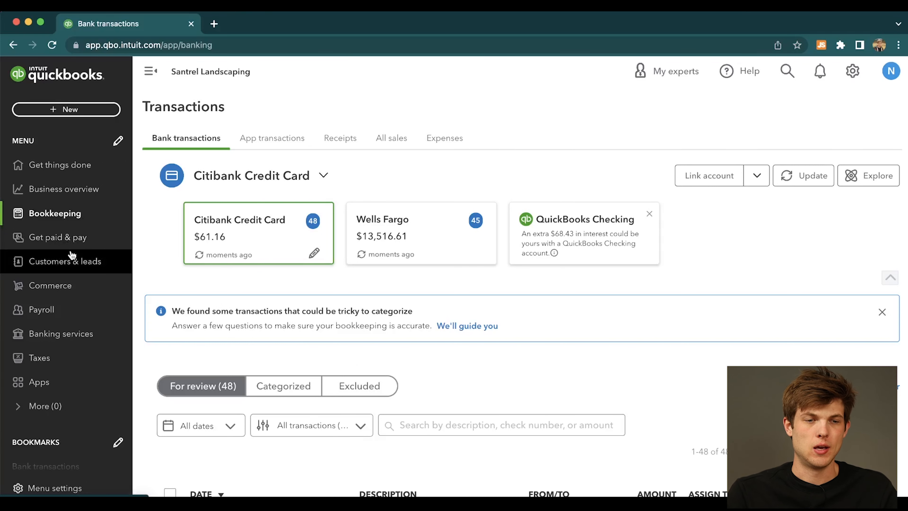
{"action": "left_click", "coordinate": [60, 237]}
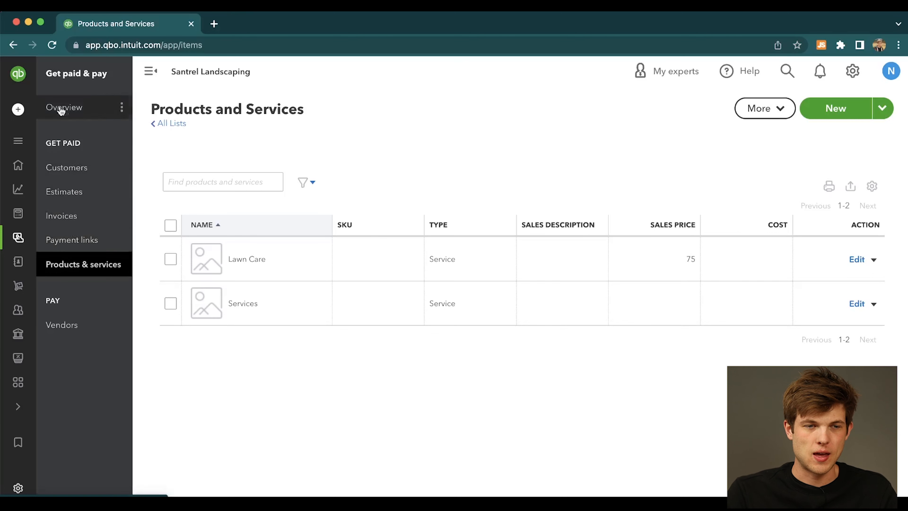
{"action": "left_click", "coordinate": [84, 107]}
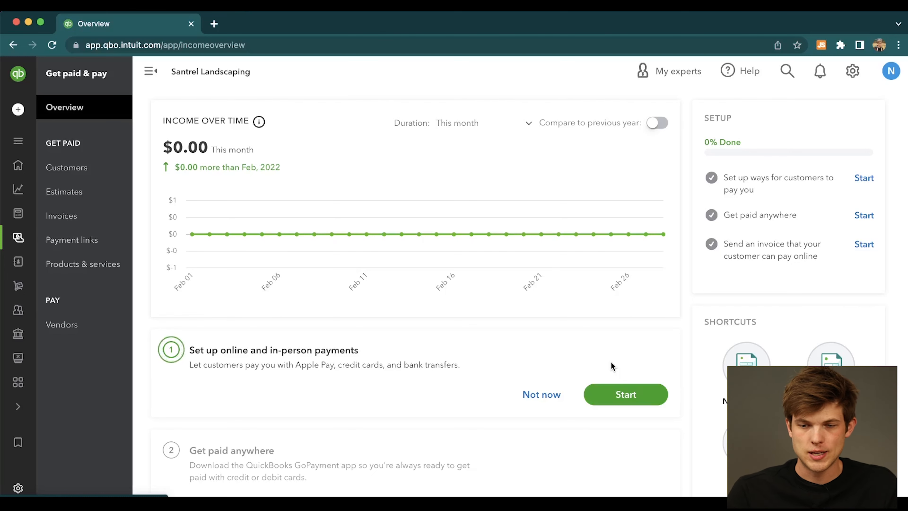
{"action": "scroll", "coordinate": [611, 361], "scroll_direction": "down", "scroll_amount": 3}
{"action": "scroll", "coordinate": [611, 366], "scroll_direction": "down", "scroll_amount": 2}
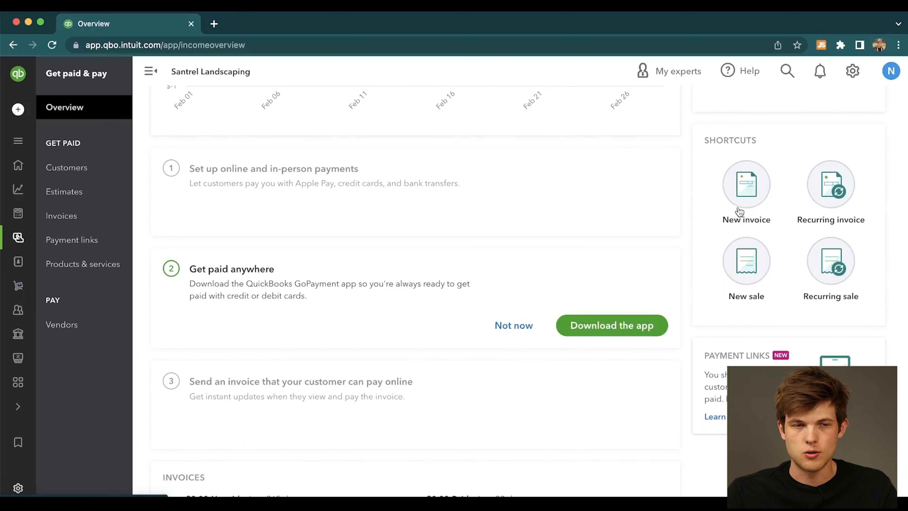
{"action": "scroll", "coordinate": [740, 212], "scroll_direction": "up", "scroll_amount": 5}
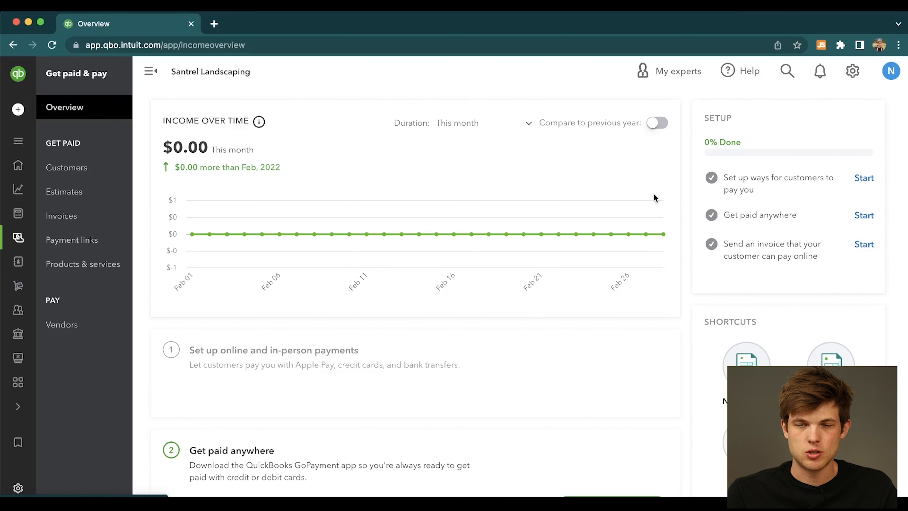
Open the Invoices page in Get paid & pay and start a new invoice.
{"action": "left_click", "coordinate": [79, 217]}
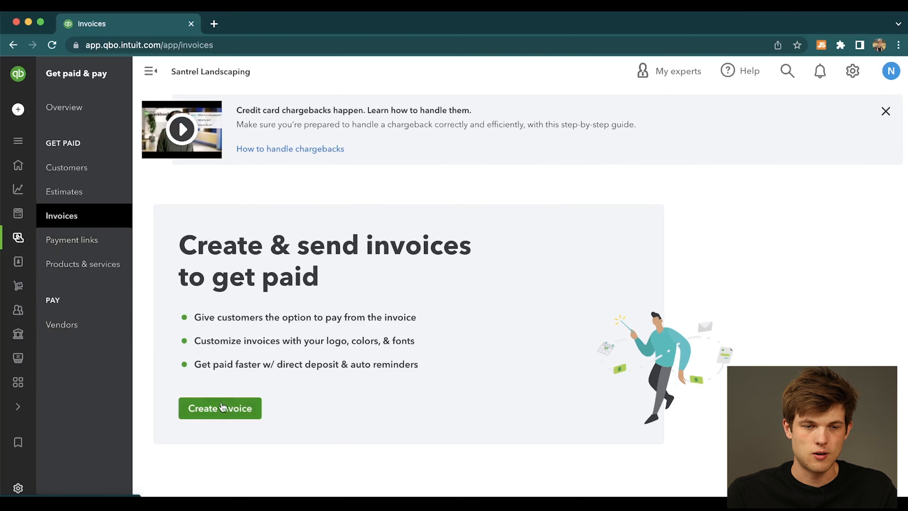
{"action": "left_click", "coordinate": [229, 415]}
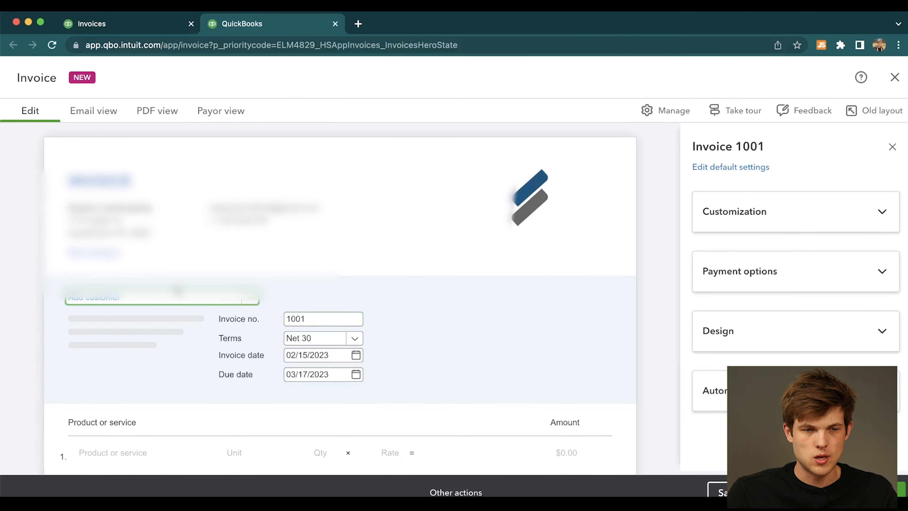
Try to add a new customer to the invoice by entering the customer's name.
{"action": "type", "text": "Betty"}
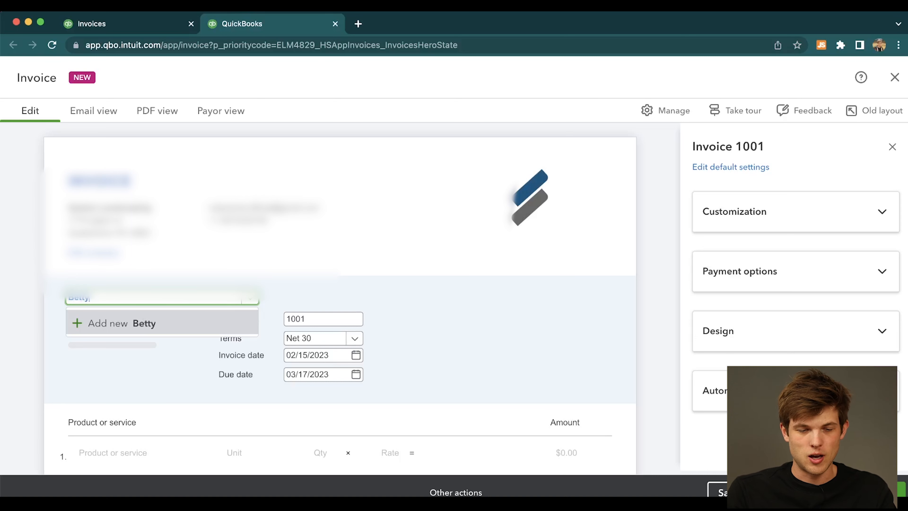
{"action": "type", "text": " White"}
{"action": "left_click", "coordinate": [409, 295]}
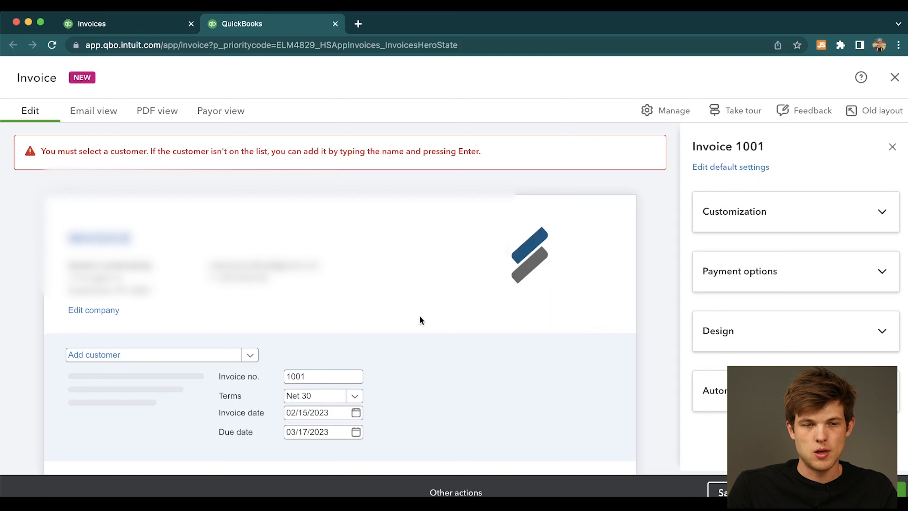
{"action": "left_click", "coordinate": [213, 355]}
Review the invoice form's product lines, customer payment options, totals, customer note and attachments.
{"action": "scroll", "coordinate": [448, 344], "scroll_direction": "down", "scroll_amount": 3}
{"action": "scroll", "coordinate": [448, 348], "scroll_direction": "down", "scroll_amount": 5}
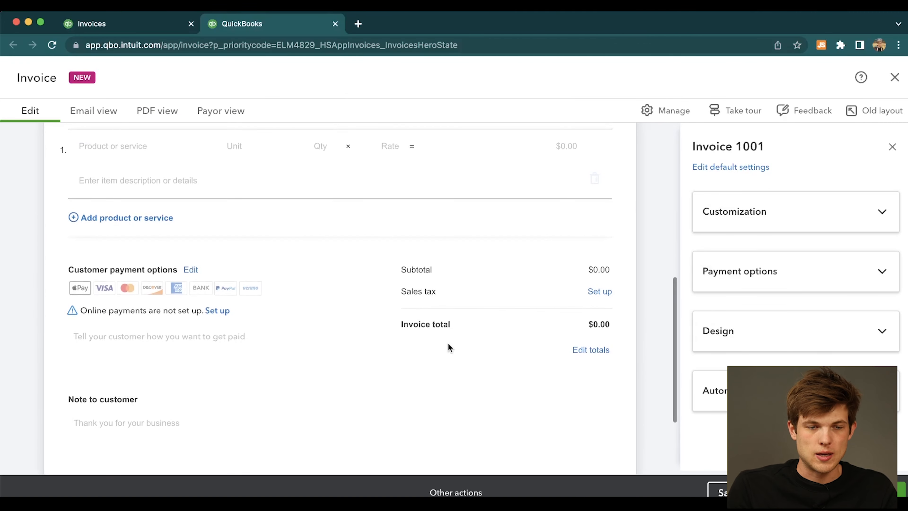
{"action": "scroll", "coordinate": [449, 344], "scroll_direction": "down", "scroll_amount": 3}
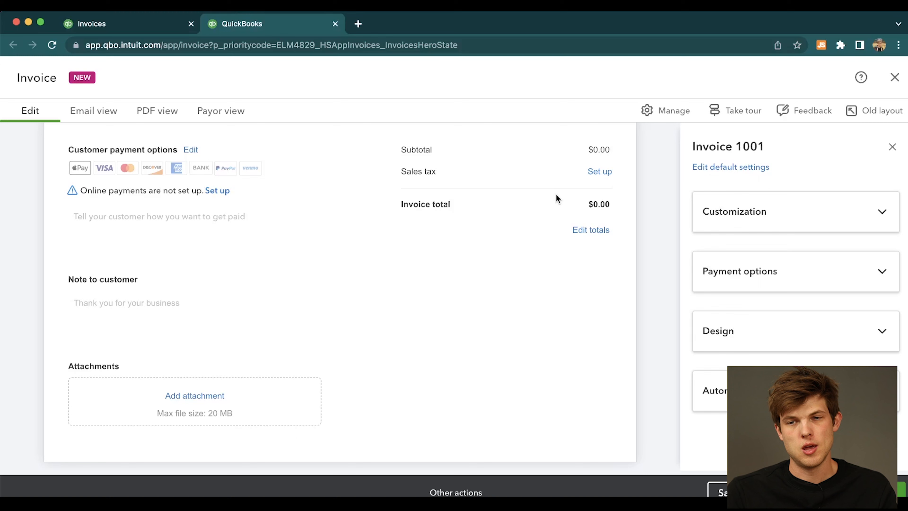
Close the invoice's browser tab, dismiss the estimates sync dialog and return to the Invoices page.
{"action": "left_click", "coordinate": [336, 24]}
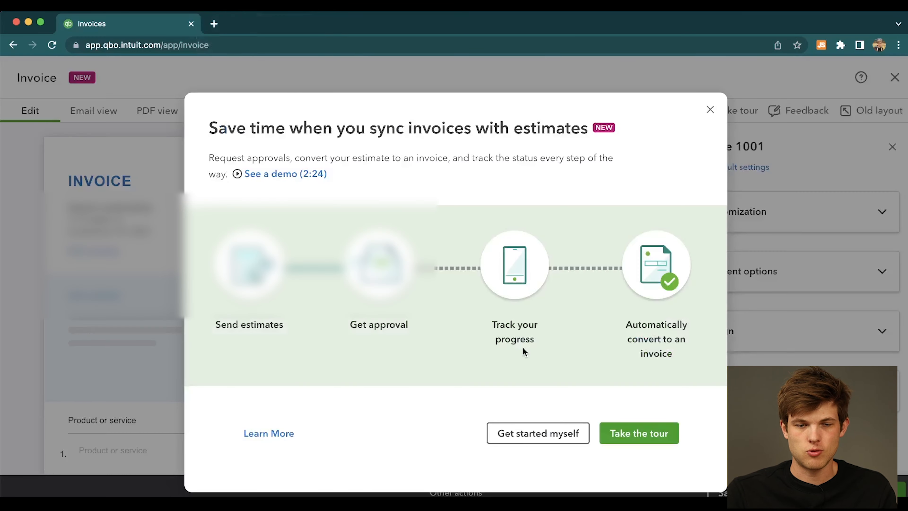
{"action": "left_click", "coordinate": [710, 109]}
{"action": "left_click", "coordinate": [13, 46]}
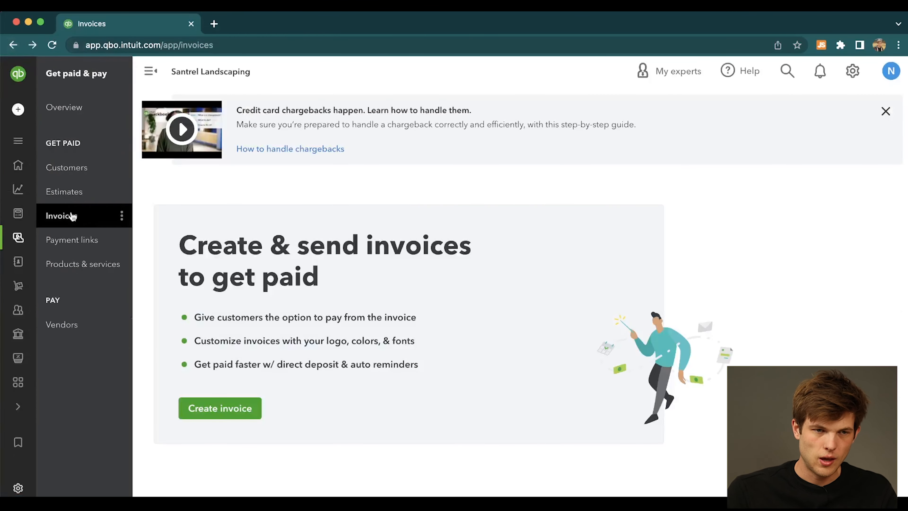
Open a blank estimate form from the Estimates page, dismiss the getting-started dialog, and return to the Estimates page.
{"action": "left_click", "coordinate": [68, 193]}
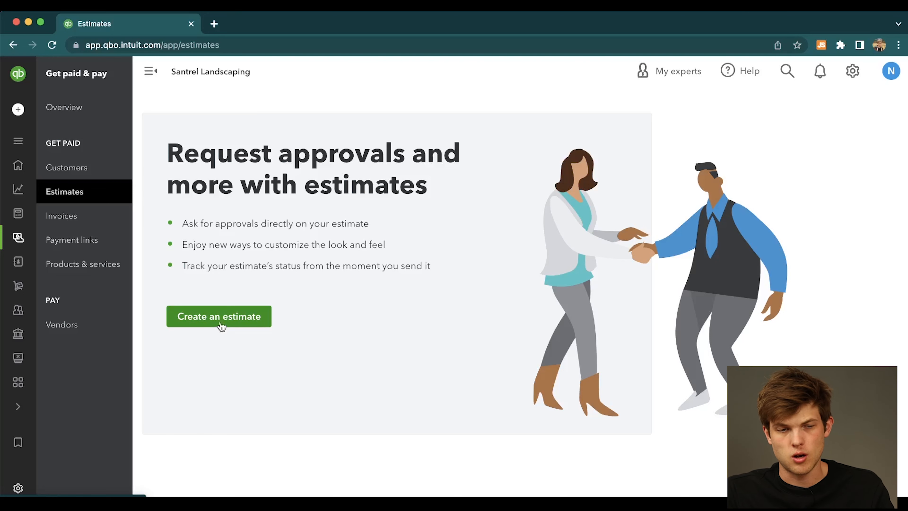
{"action": "left_click", "coordinate": [208, 321]}
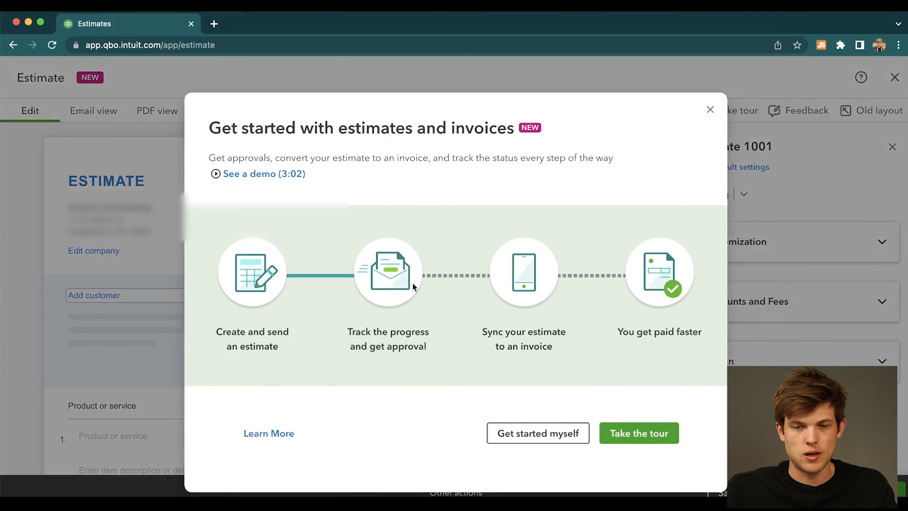
{"action": "left_click", "coordinate": [710, 110]}
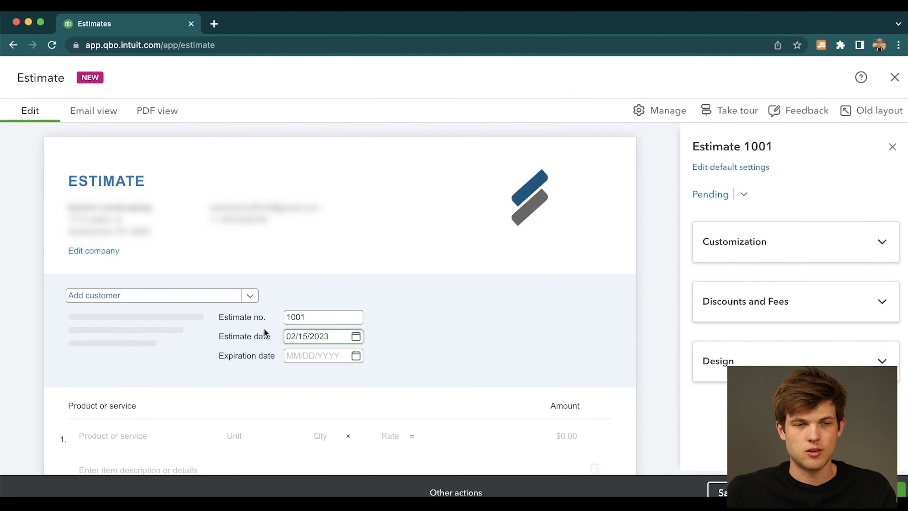
{"action": "left_click", "coordinate": [13, 45]}
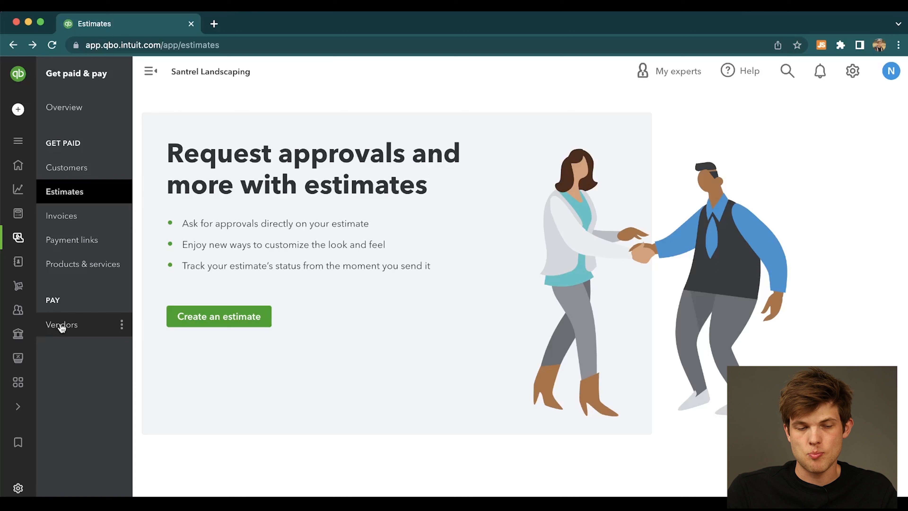
View the Vendors list under Get paid & pay, and open the Customers page under Customers & leads.
{"action": "left_click", "coordinate": [84, 331]}
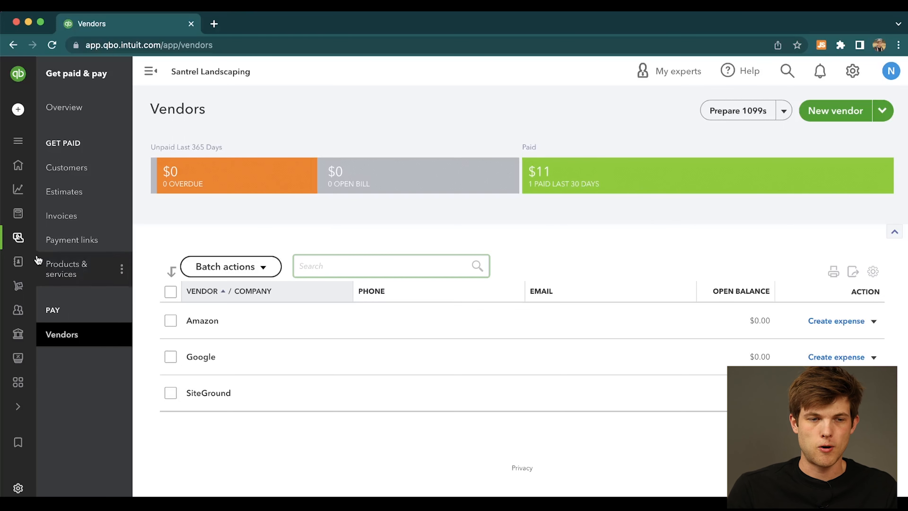
{"action": "mouse_move", "coordinate": [7, 262]}
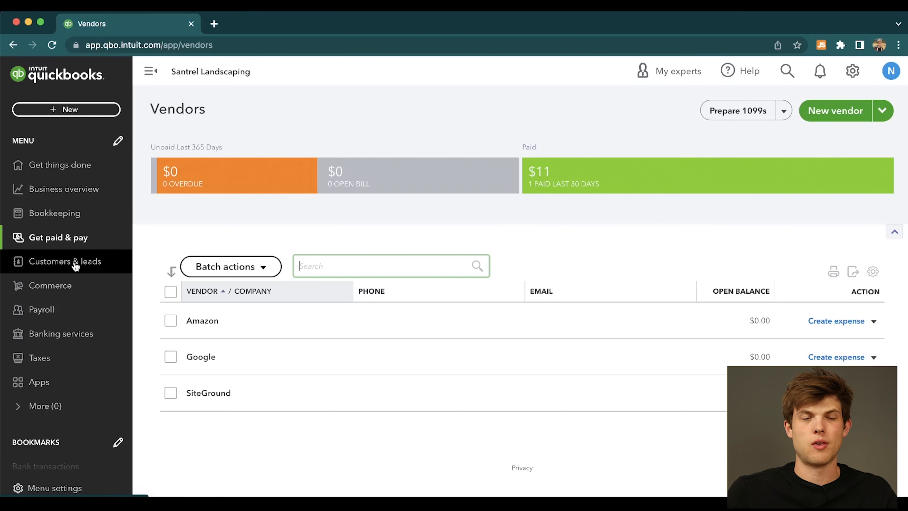
{"action": "left_click", "coordinate": [110, 265]}
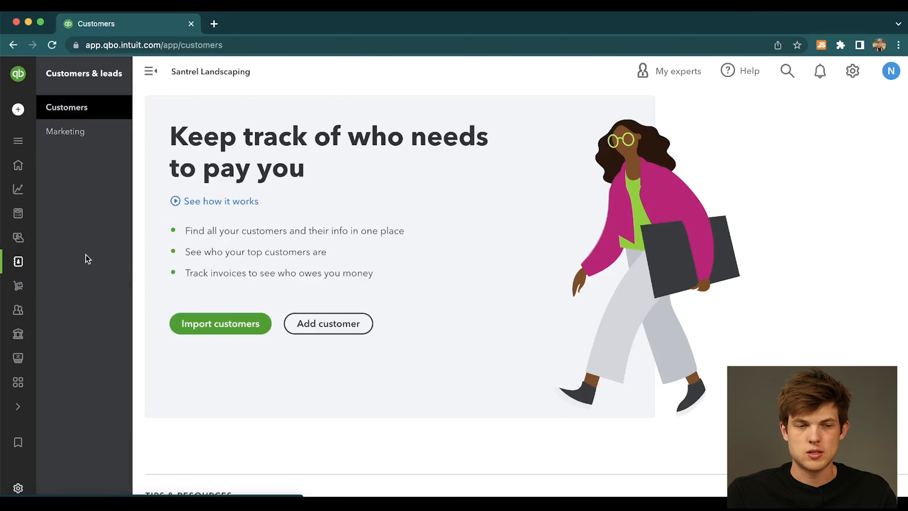
{"action": "mouse_move", "coordinate": [22, 264]}
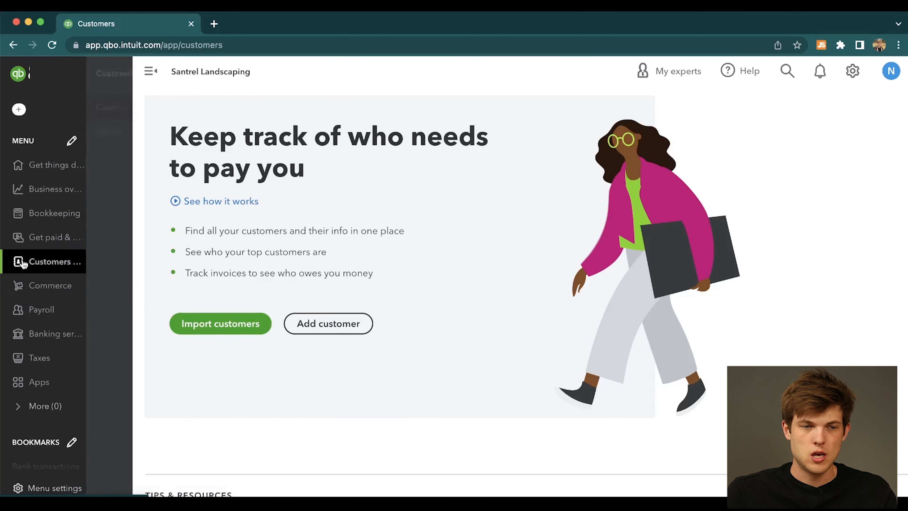